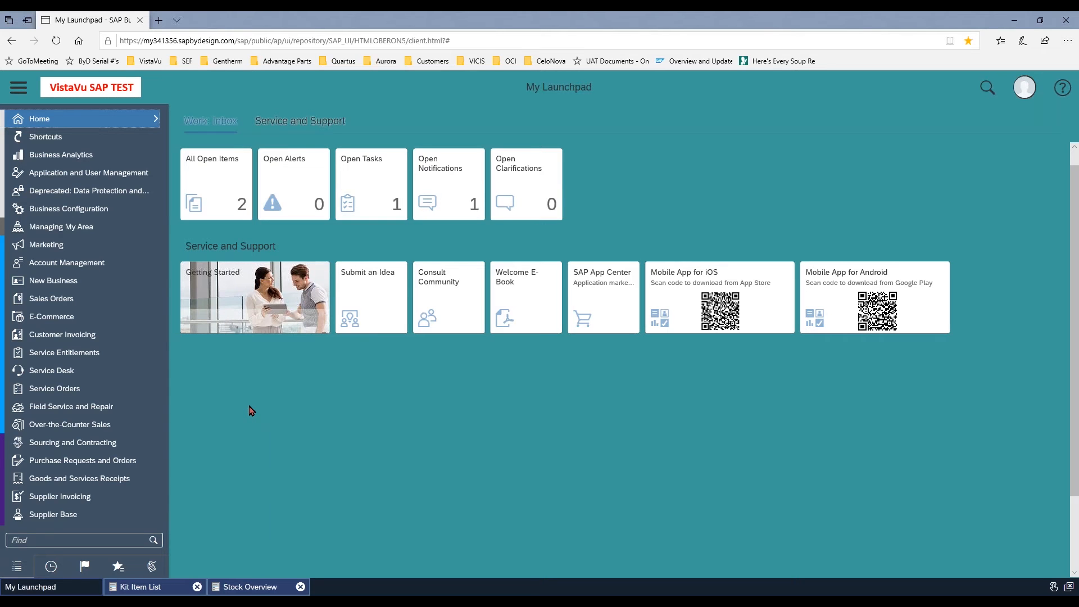
Start a new kit in Product Data and enter P100110-K3 as its kit ID
scroll(103, 272, "down", 6)
scroll(102, 272, "down", 8)
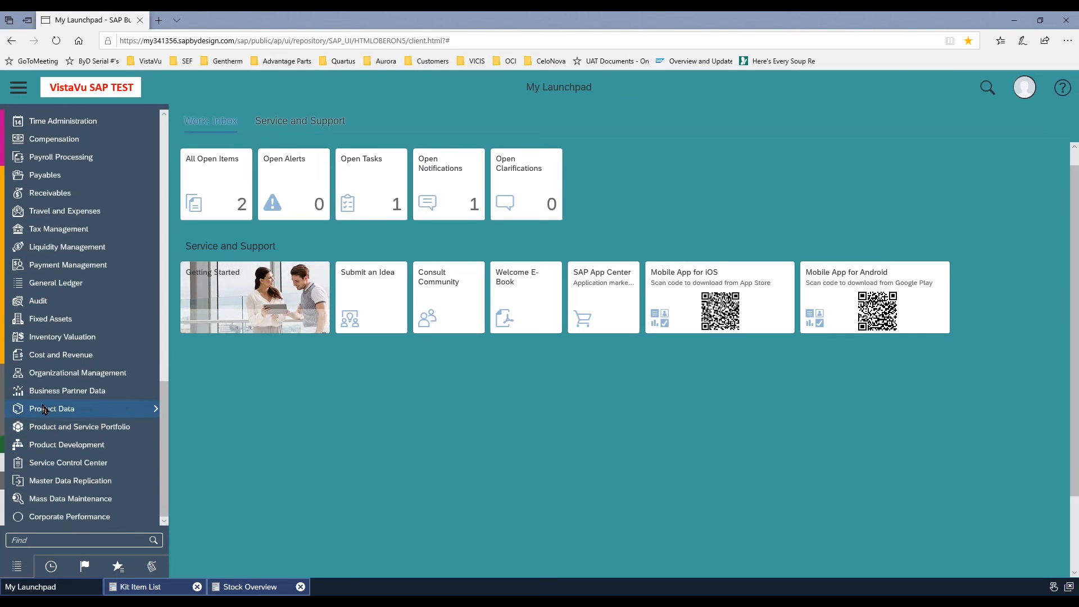
mouse_move(39, 409)
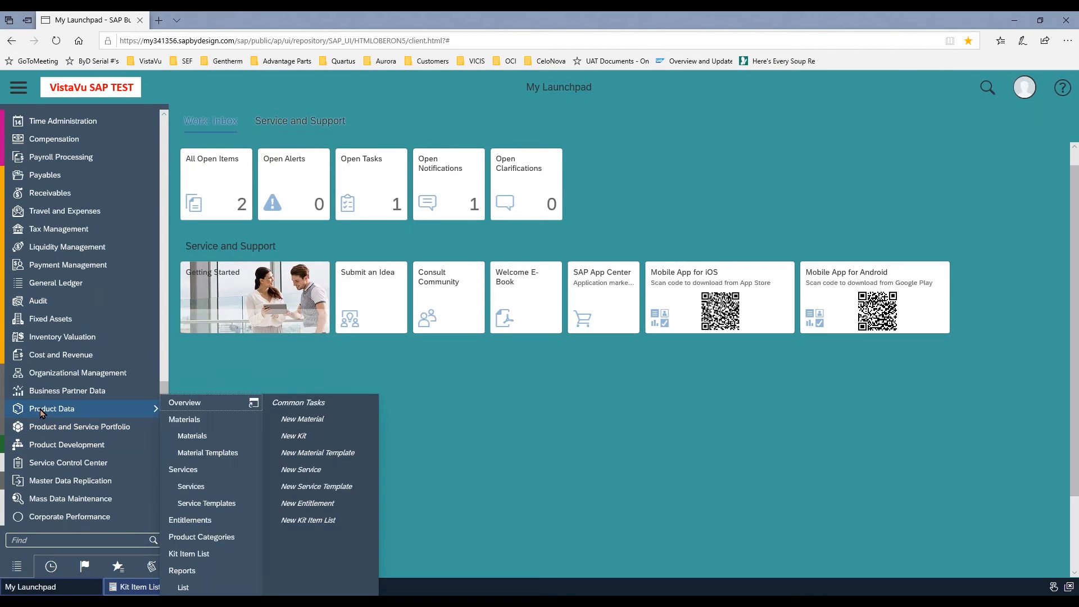
left_click(293, 436)
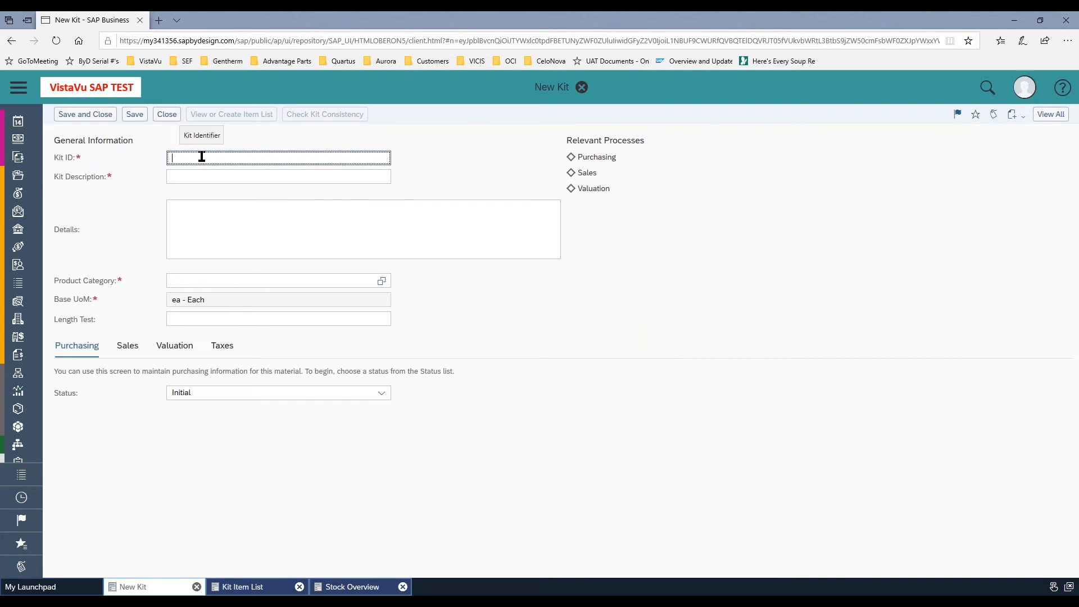
type("P100")
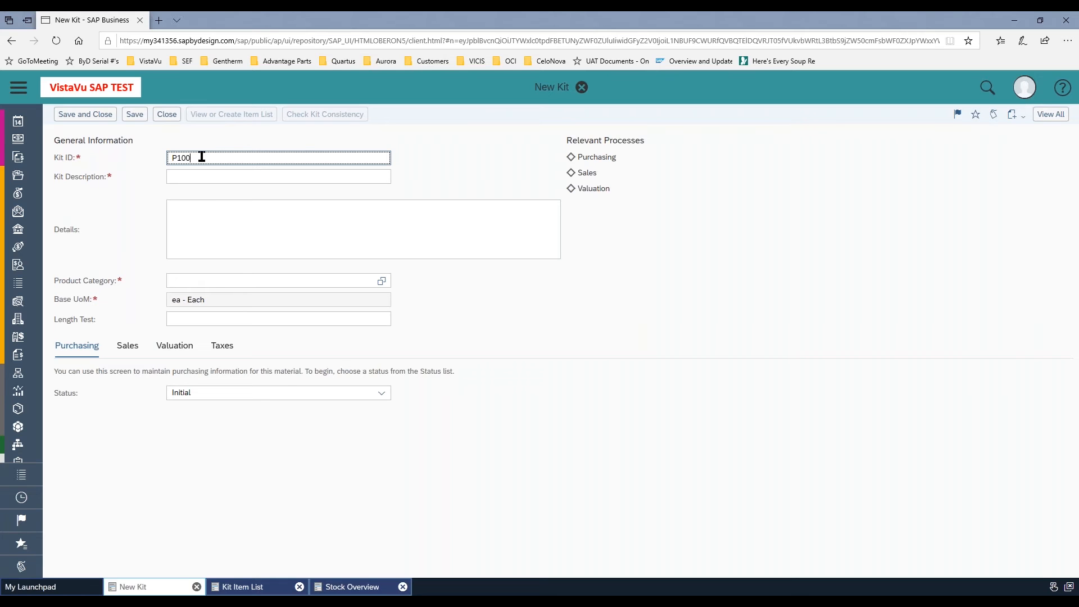
type("110-K3")
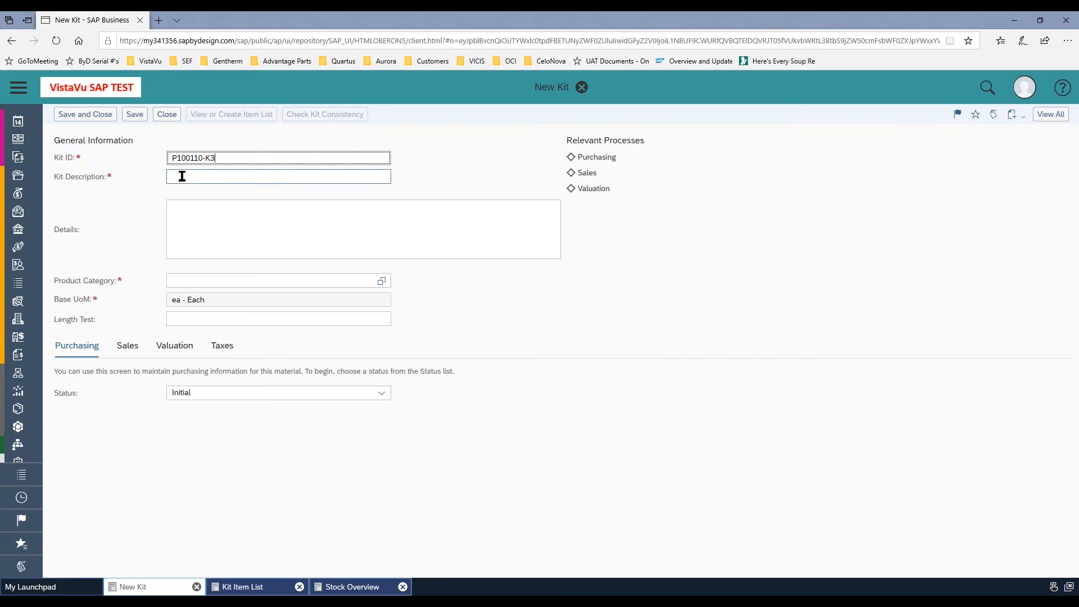
Enter "P100110 24 Count Kit" as the kit description
left_click(182, 176)
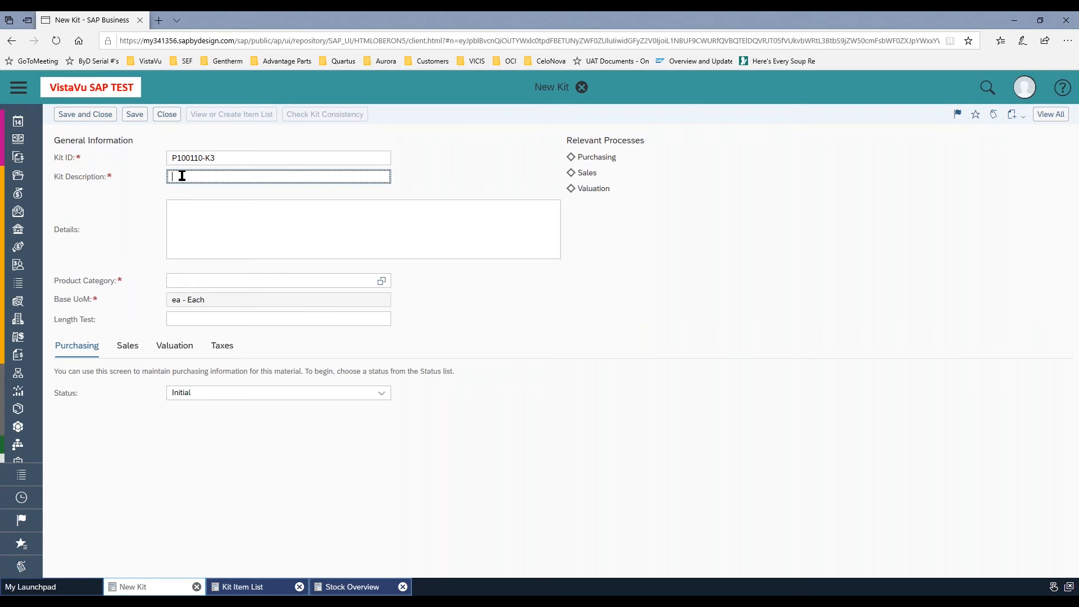
type("P100110 24 Count Kit")
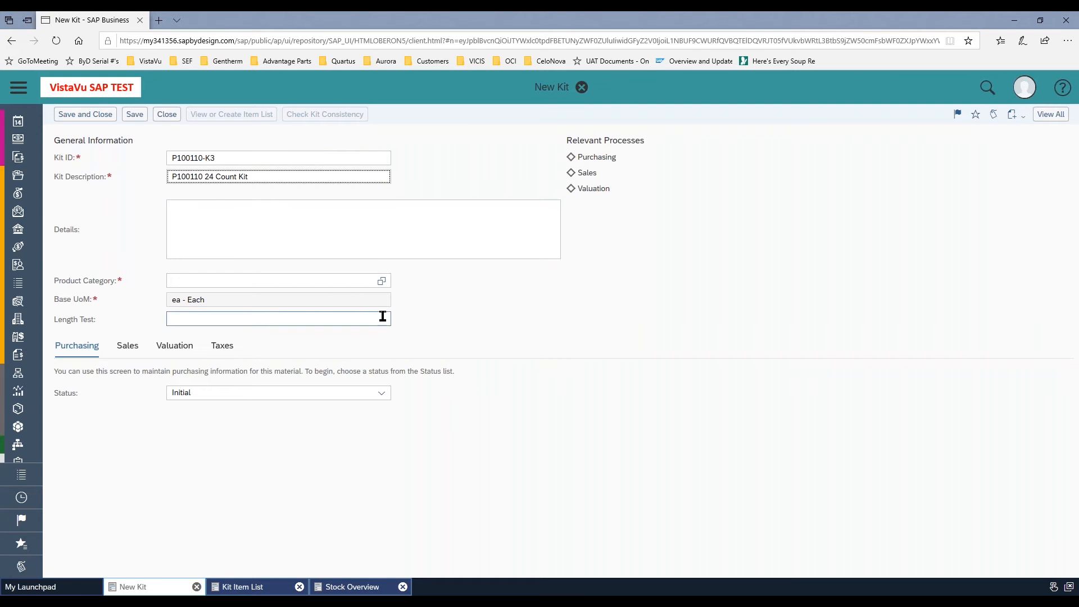
Assign the product category 192 - Cylinder to the kit from the value list
left_click(375, 284)
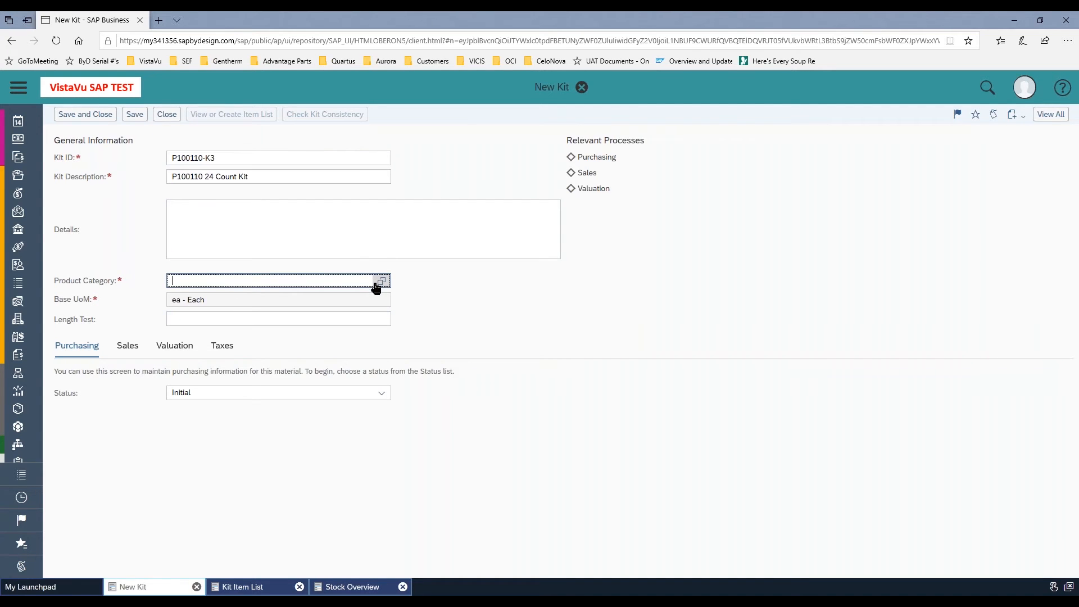
left_click(380, 282)
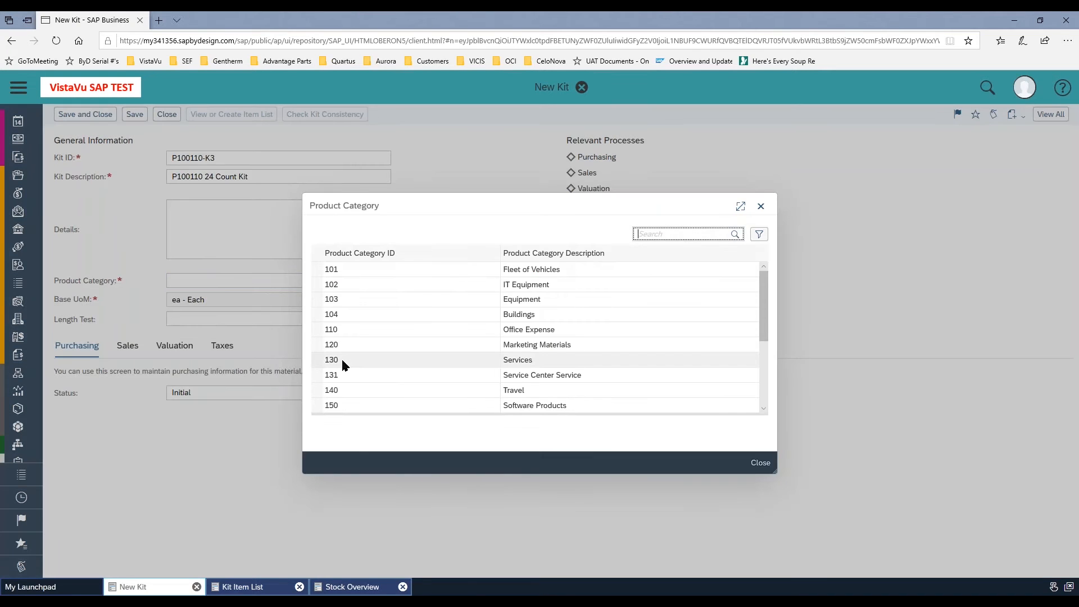
scroll(342, 362, "down", 2)
left_click(357, 403)
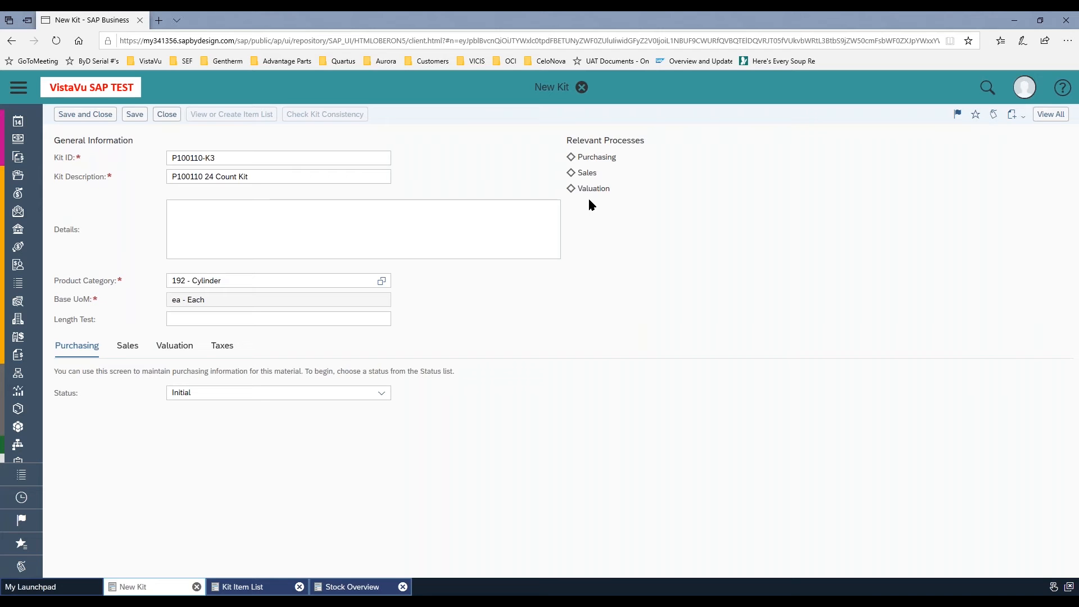
Open the kit's full detail view and set its purchasing status to In Preparation and finally to Active
left_click(1049, 118)
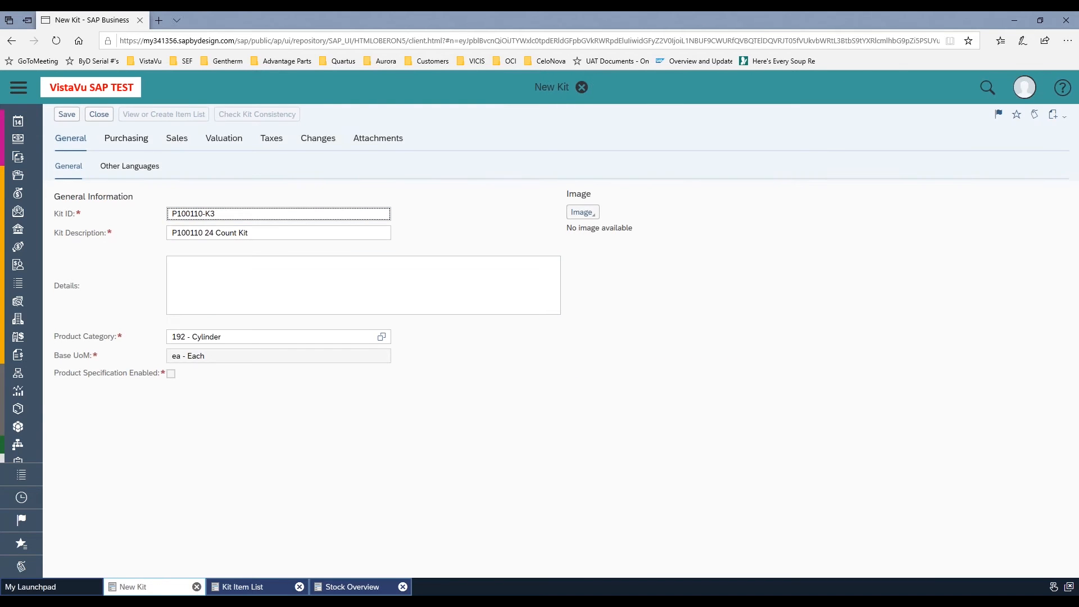
left_click(127, 140)
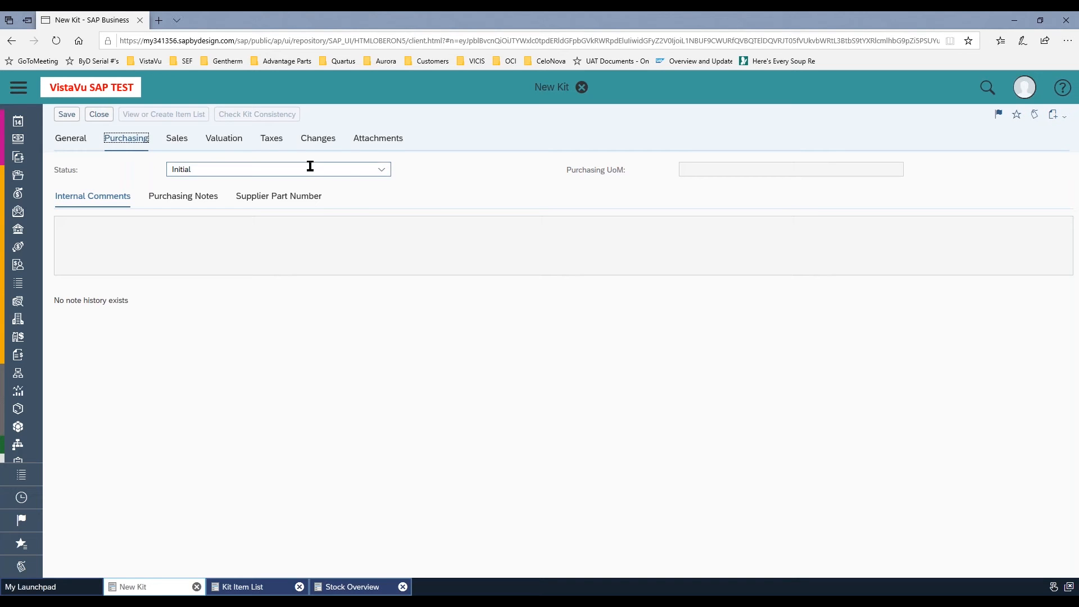
left_click(380, 172)
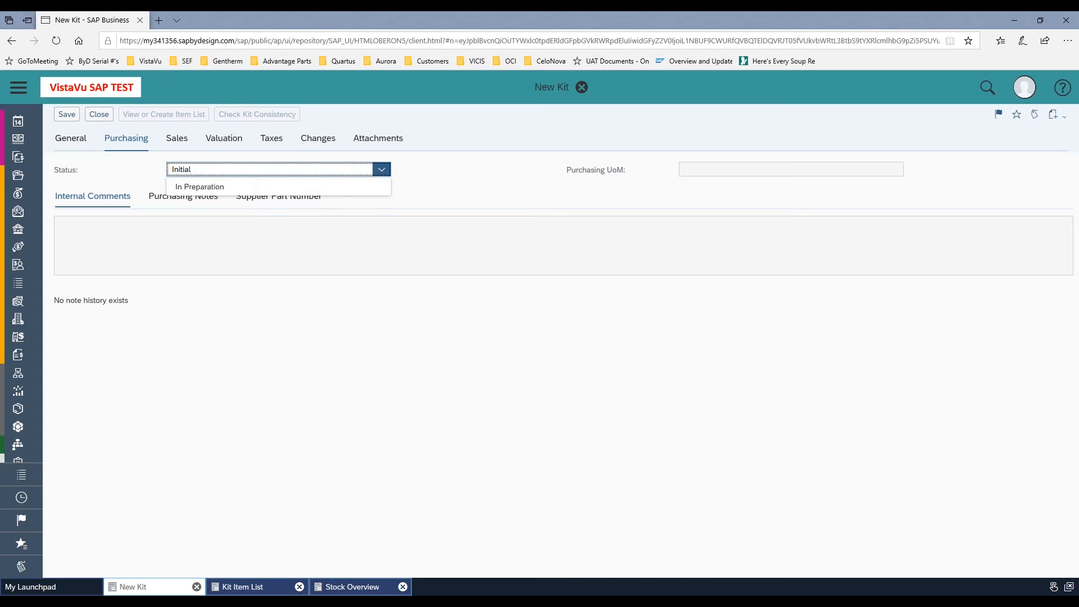
left_click(212, 188)
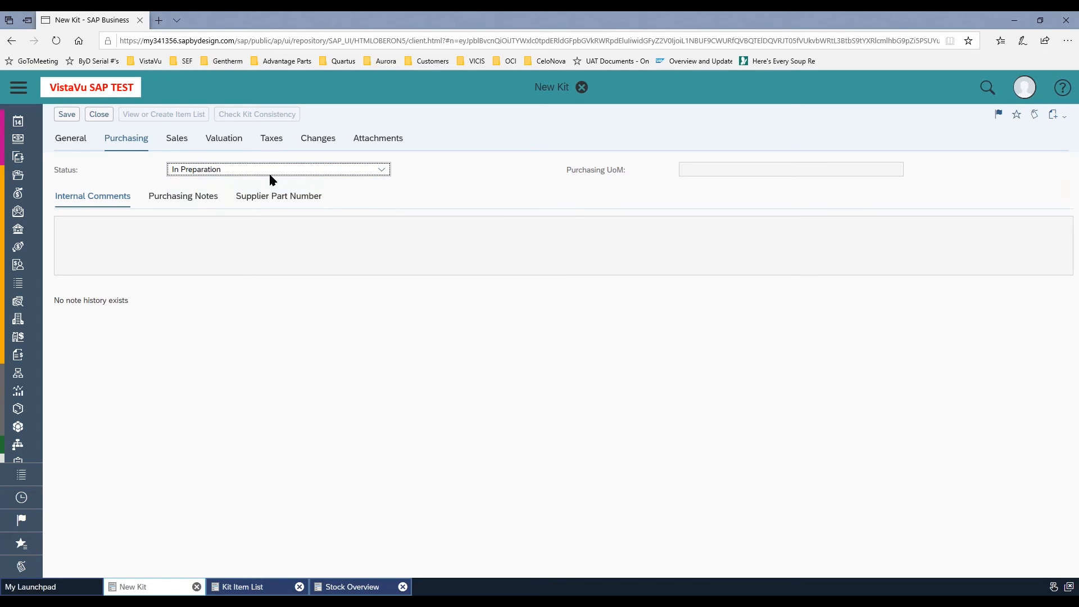
left_click(380, 170)
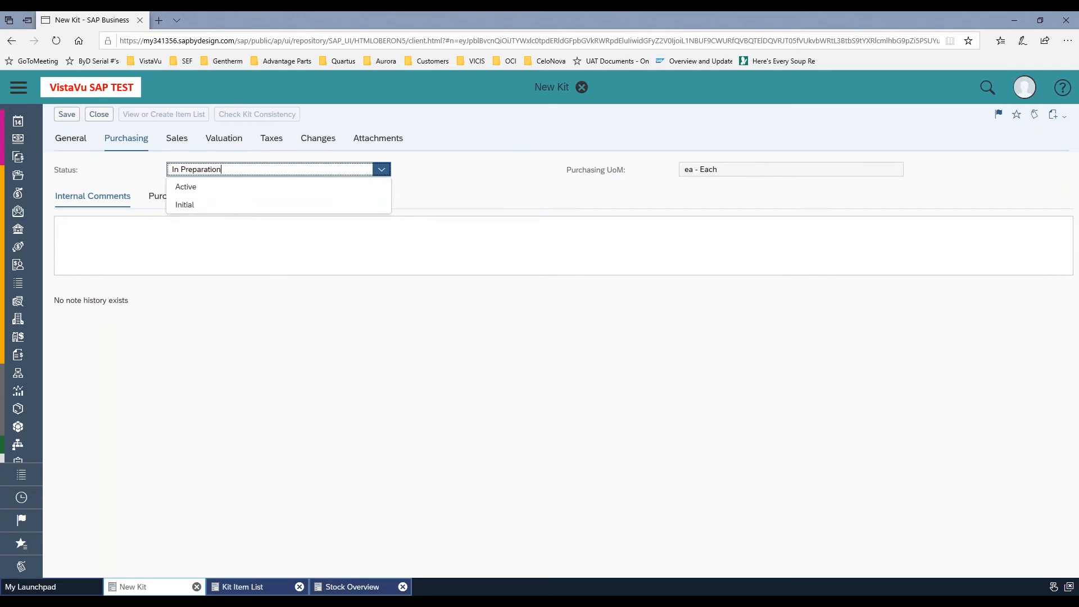
left_click(186, 190)
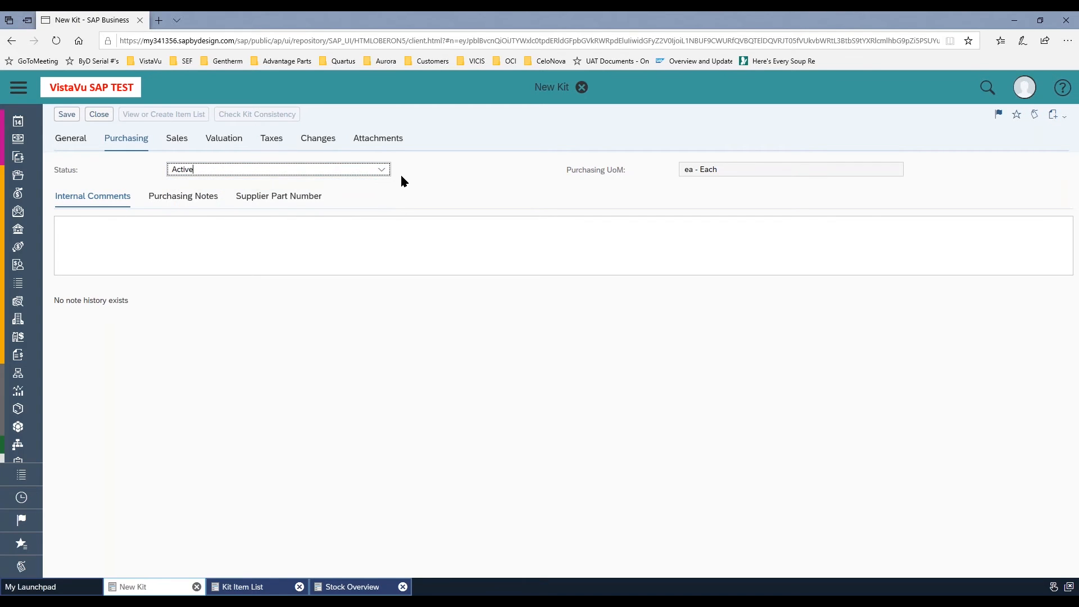
left_click(380, 170)
left_click(193, 191)
Add a sales distribution chain for sales organization P1110 - Sales Heating with distribution channel 01 - Direct sales
left_click(177, 138)
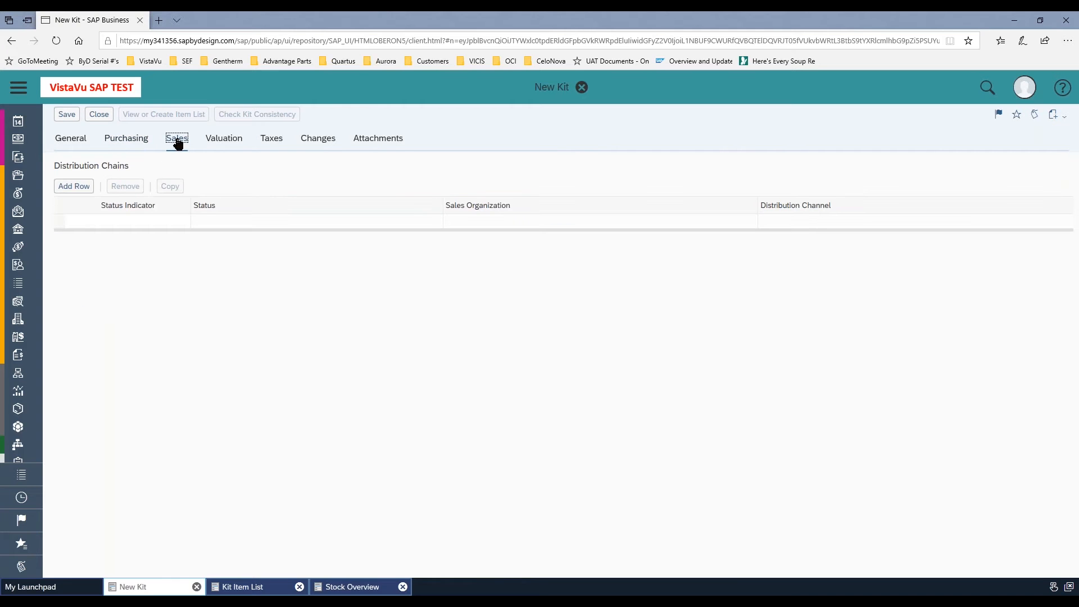
left_click(74, 186)
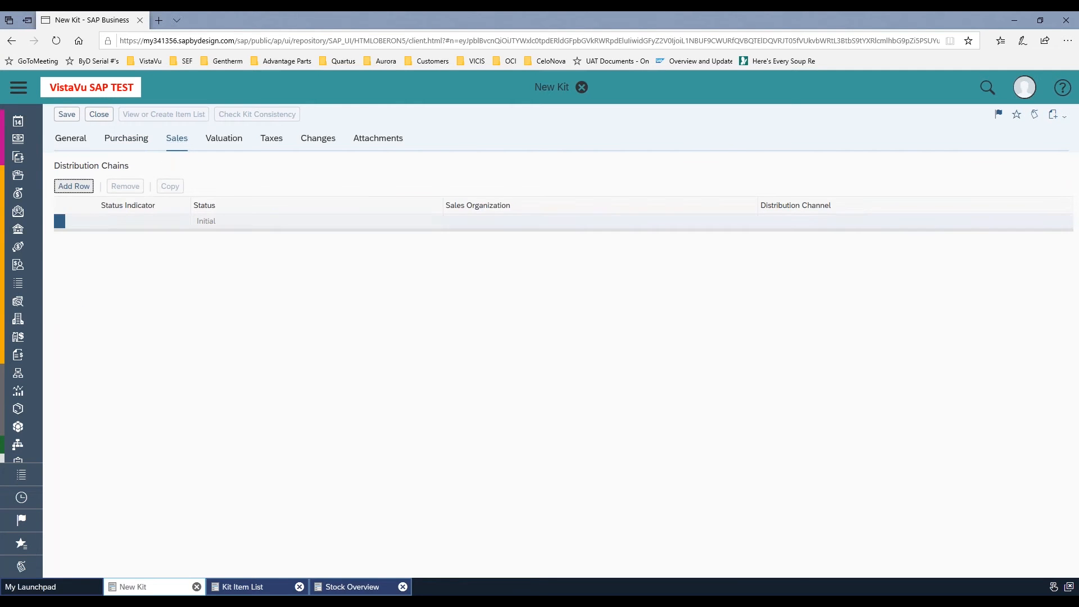
left_click(724, 221)
type("sales")
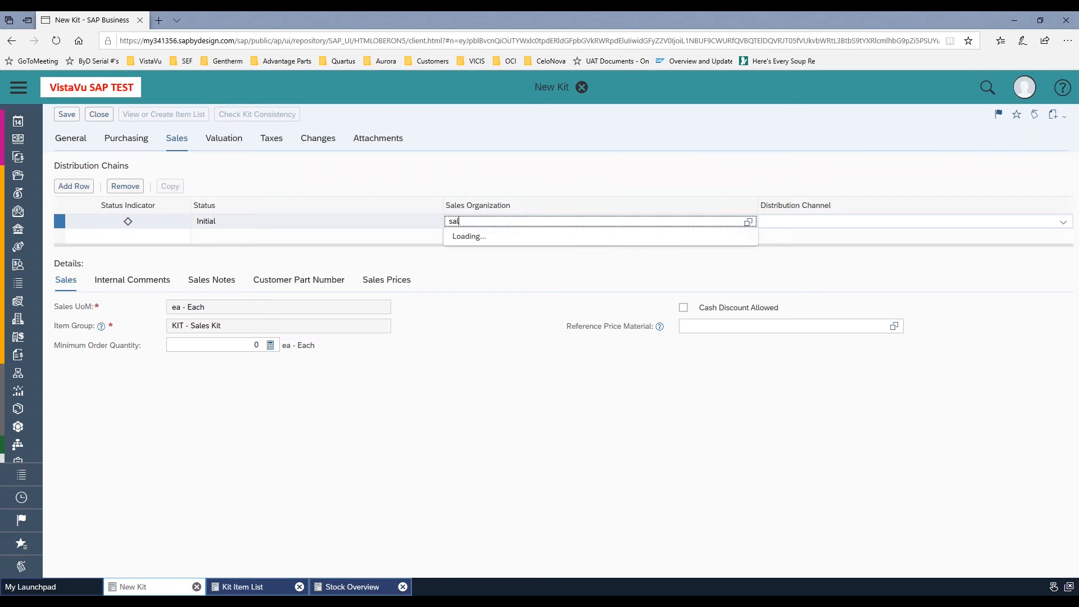
left_click(632, 240)
left_click(783, 222)
type("dir")
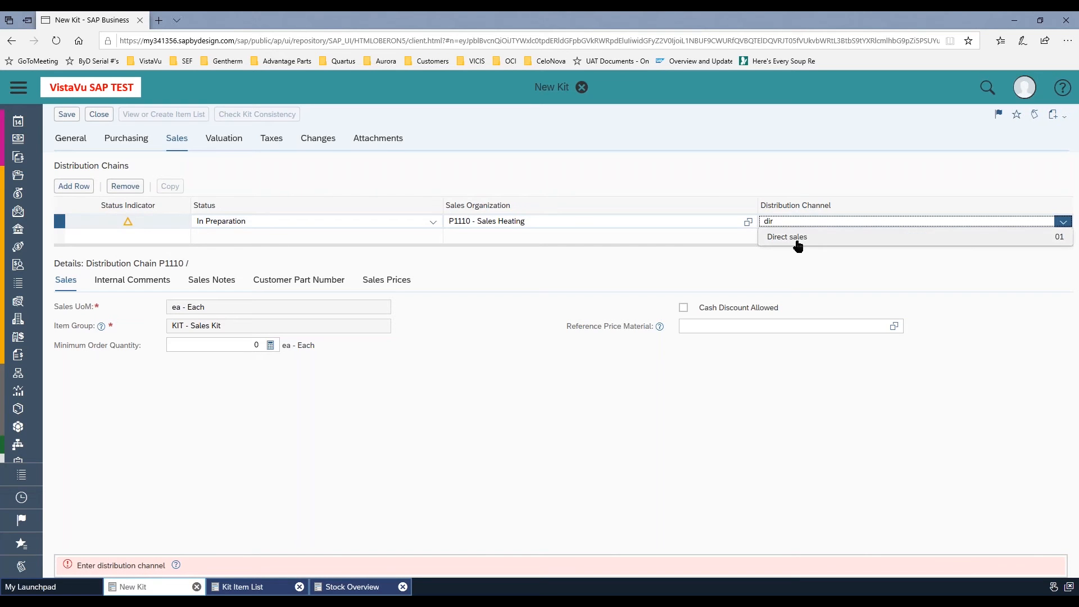
left_click(798, 245)
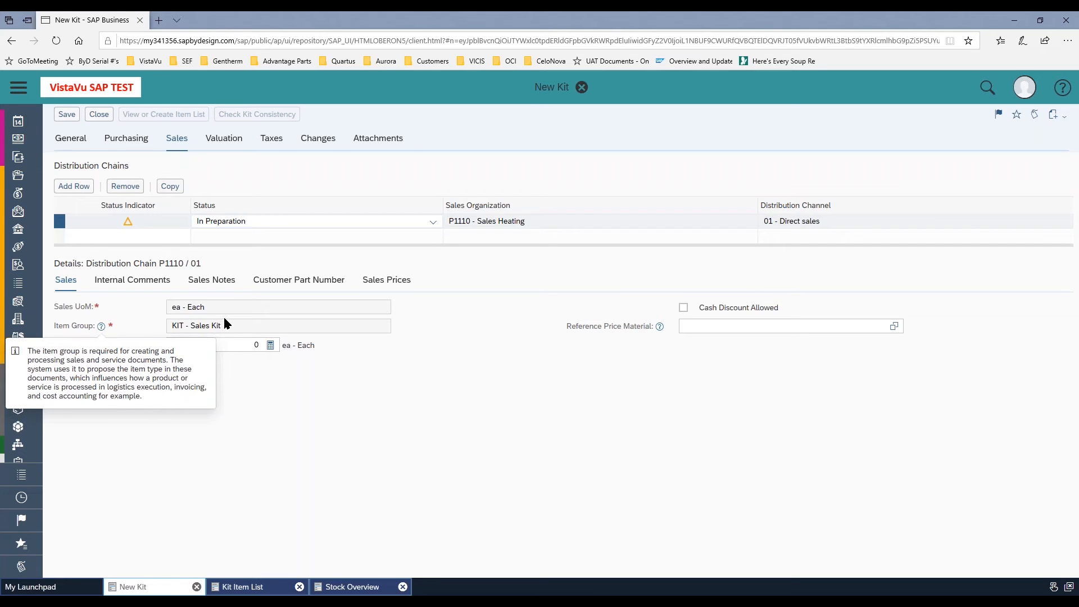
Check the item group's help text and set the distribution chain's status to Active
left_click(101, 326)
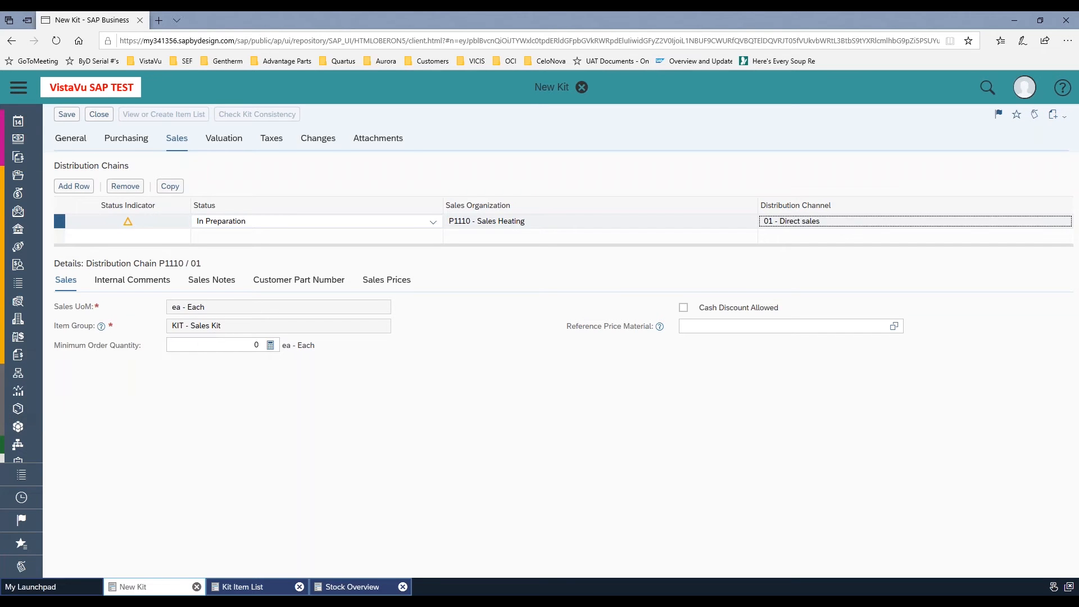
left_click(231, 330)
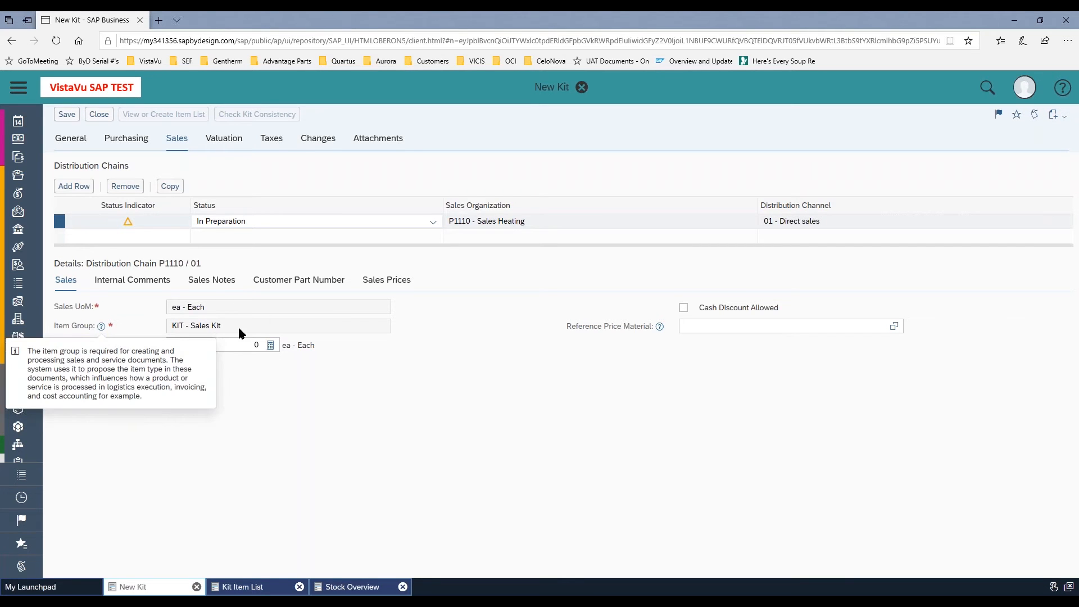
left_click(349, 423)
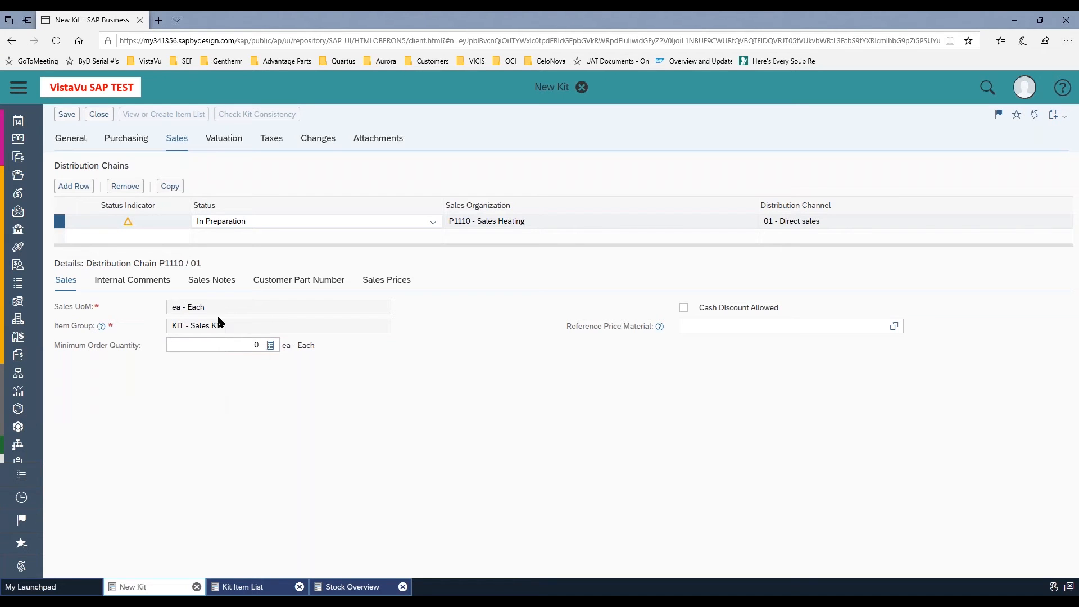
left_click(433, 222)
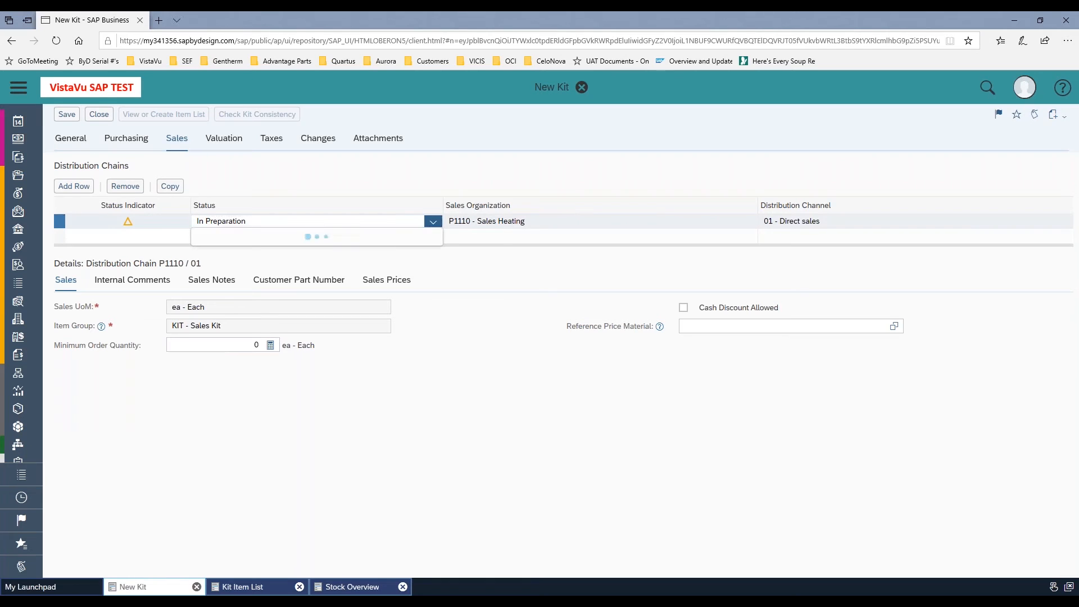
left_click(304, 236)
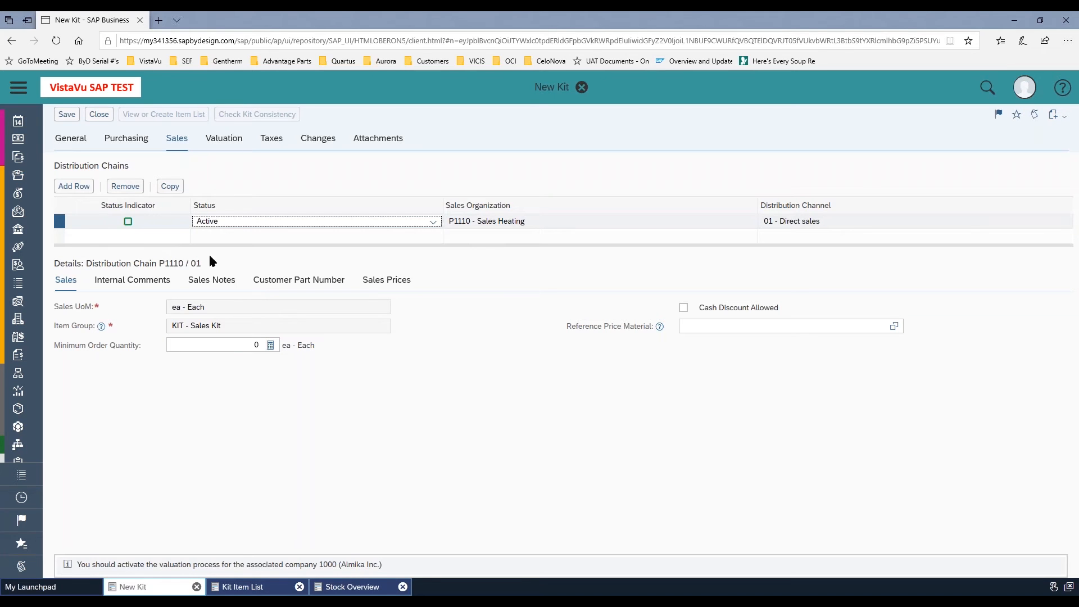
Add a valuation row for company 1000 - Almika Inc. with business residence P1100 - Almika Heating Cleveland
left_click(223, 140)
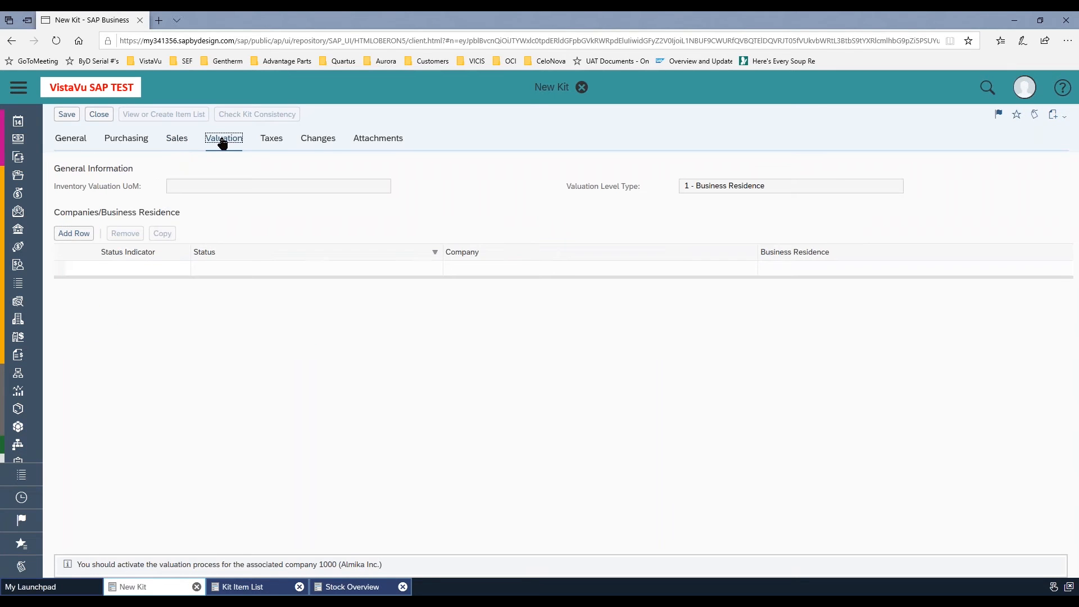
left_click(72, 234)
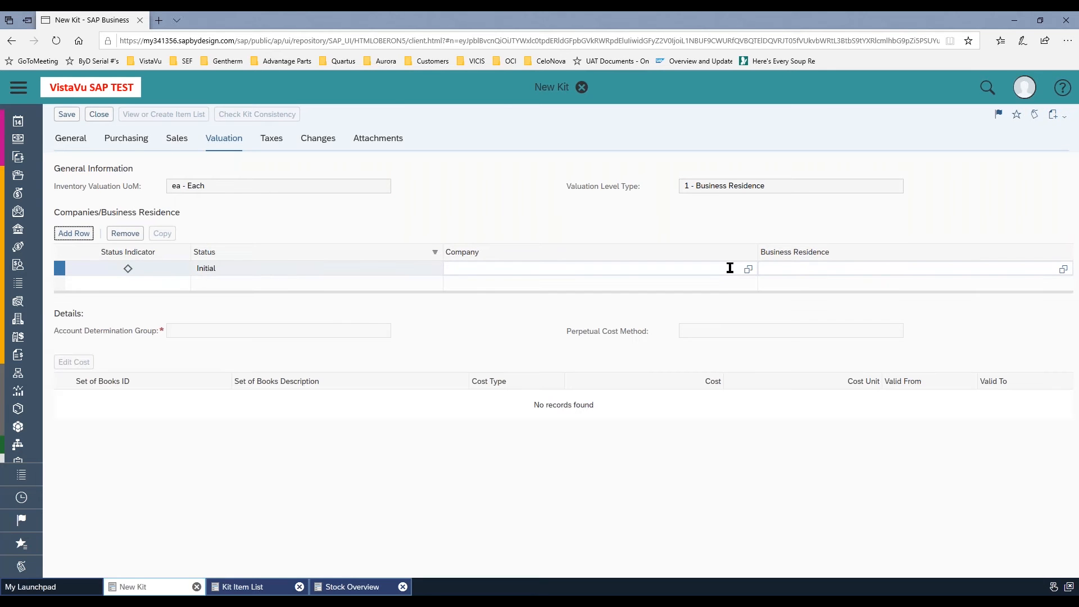
left_click(744, 274)
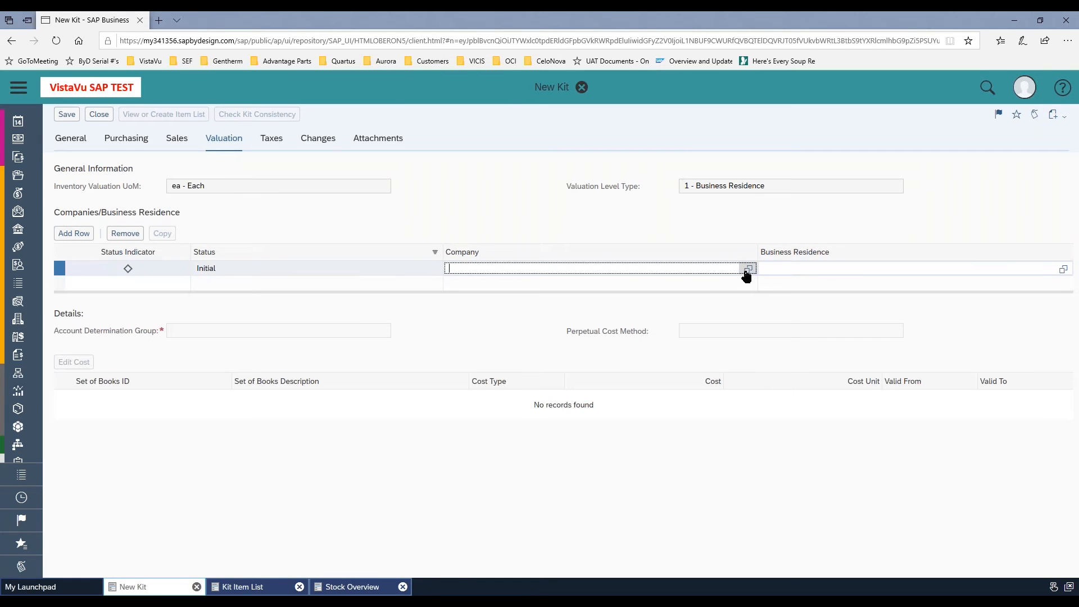
left_click(747, 271)
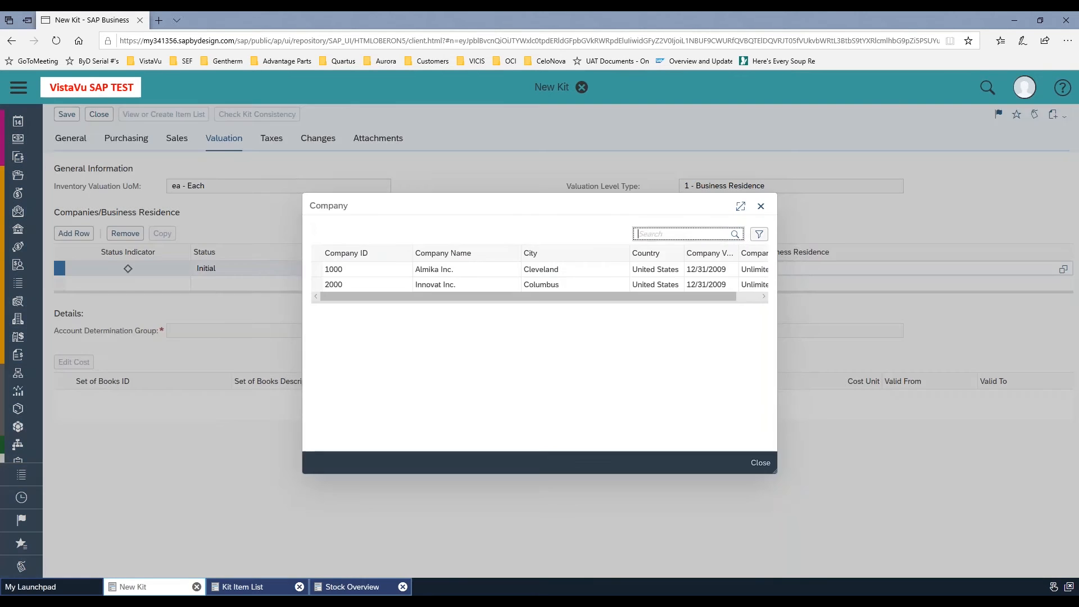
left_click(480, 269)
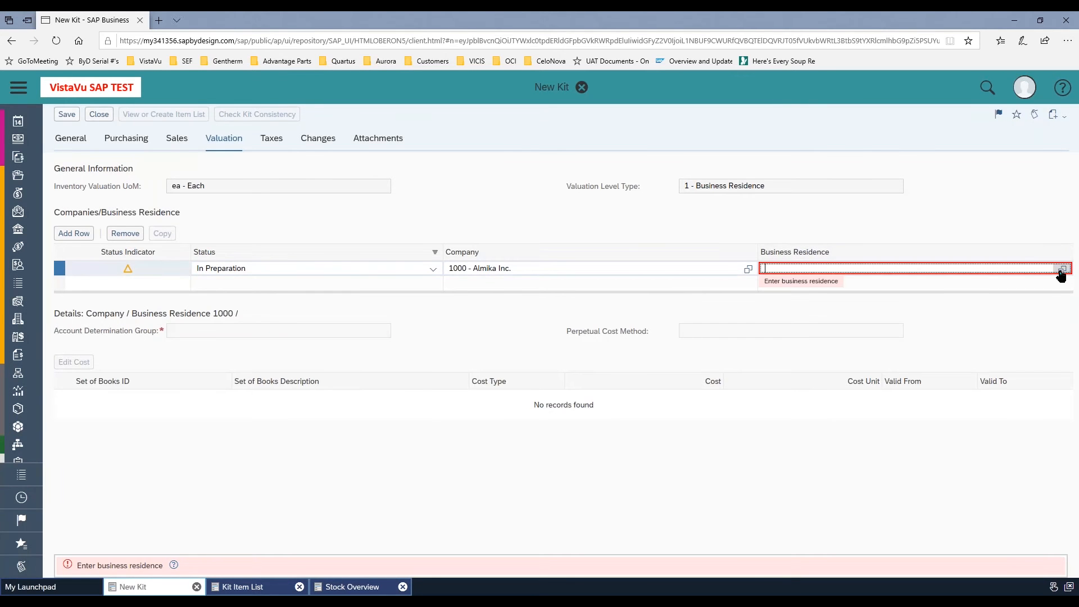
left_click(1061, 270)
left_click(395, 282)
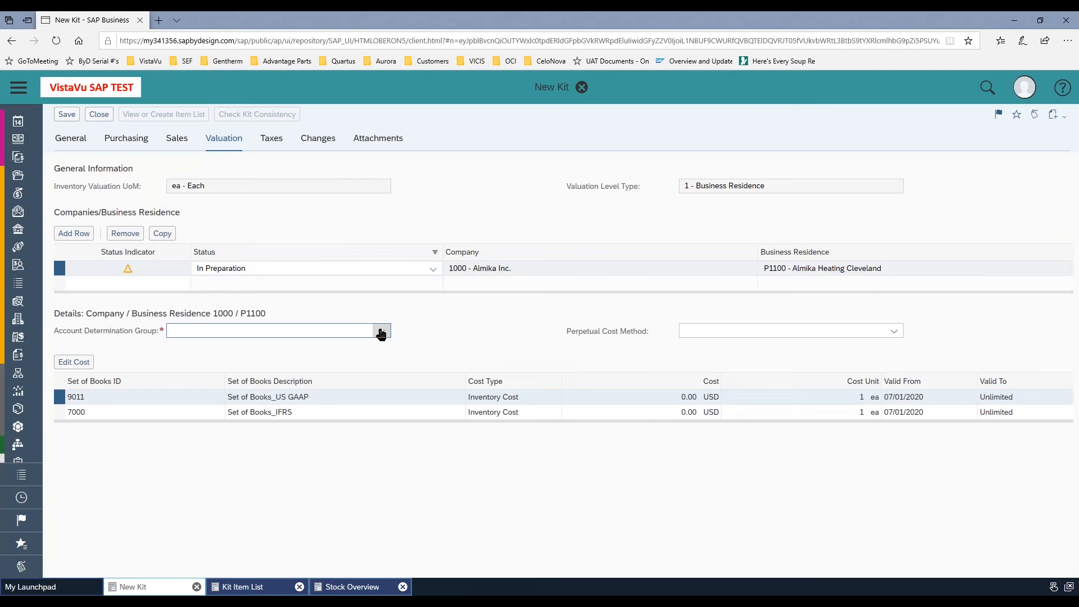
Set the valuation row's account determination group to 3040 - Finished products and its perpetual cost method to Standard
left_click(381, 331)
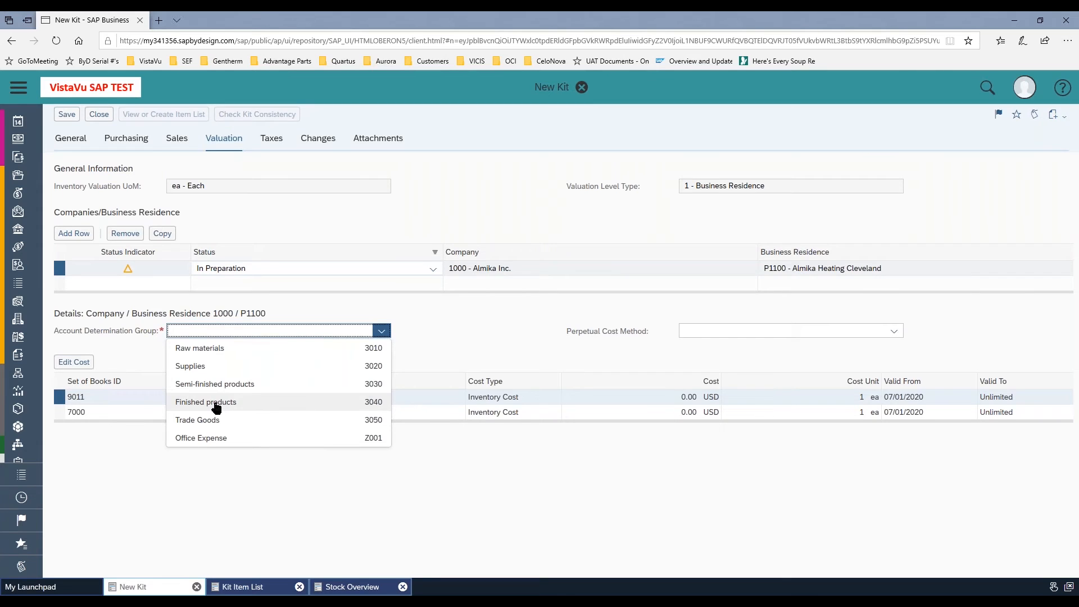
left_click(215, 403)
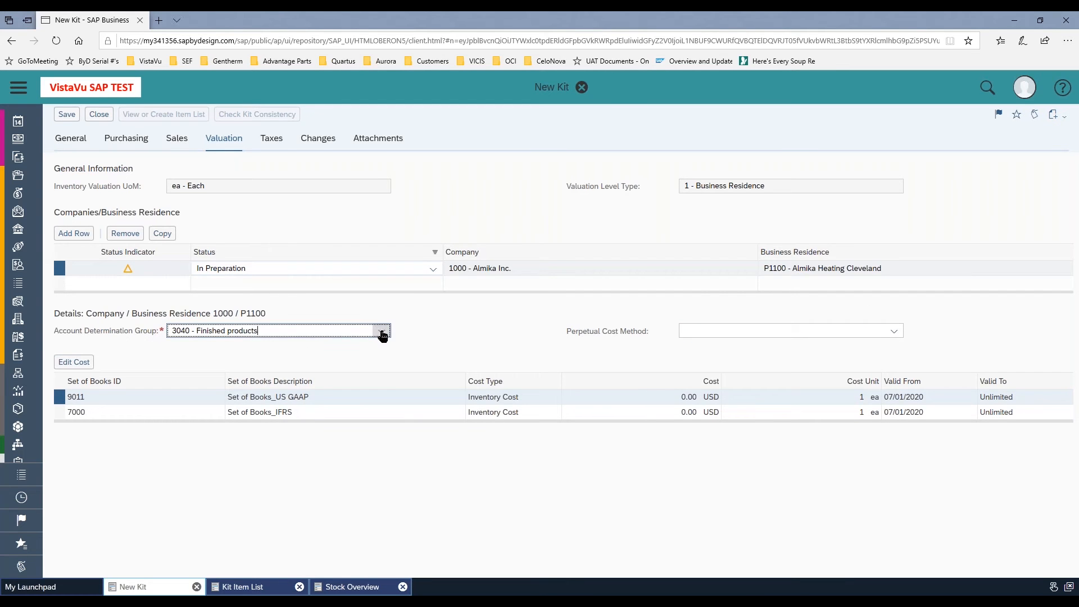
left_click(382, 332)
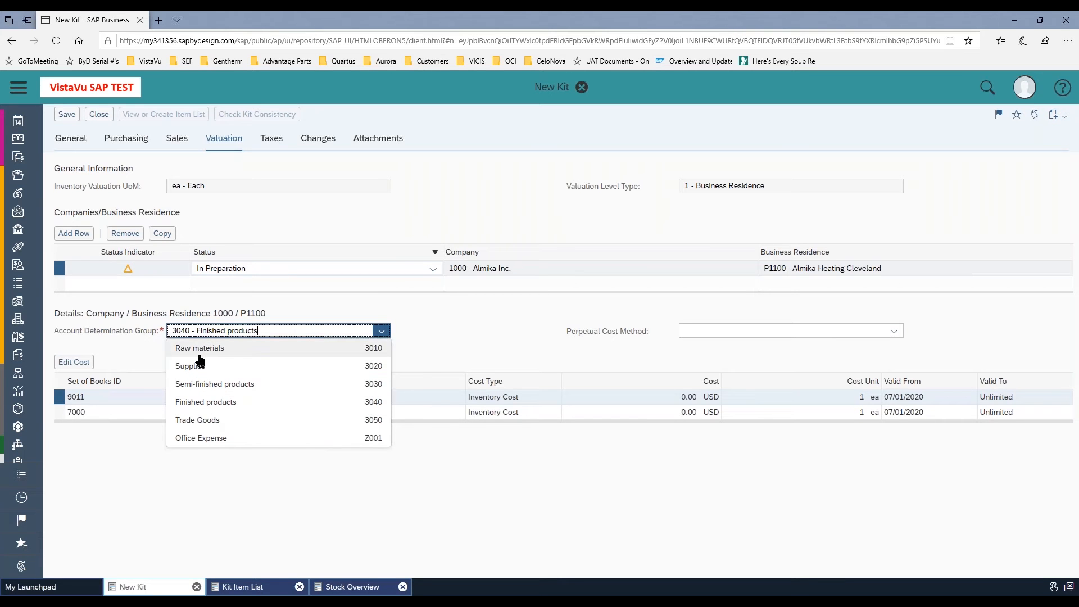
left_click(291, 532)
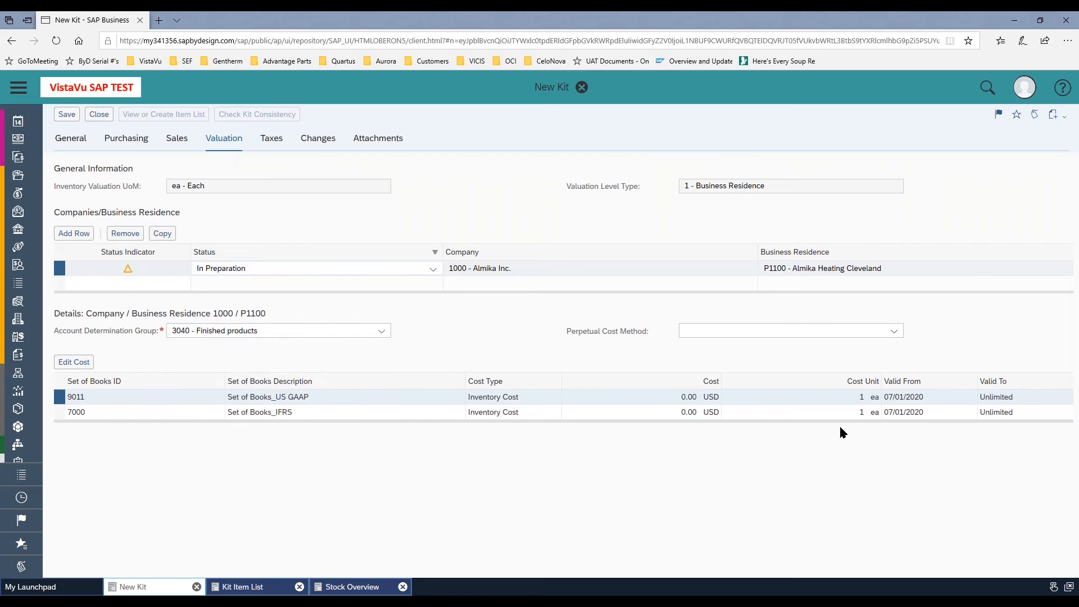
left_click(893, 331)
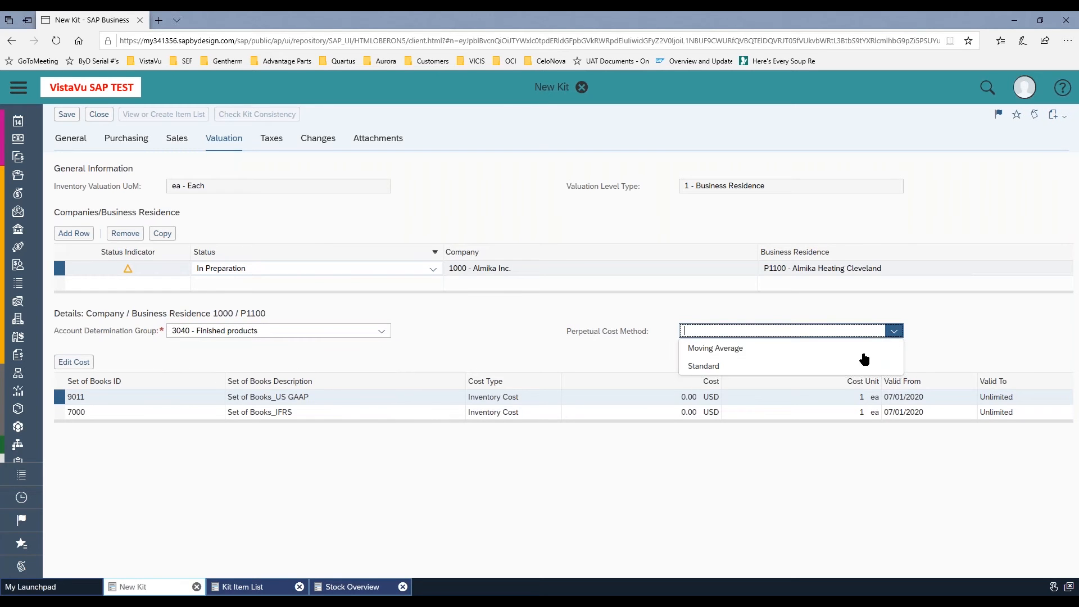
left_click(702, 366)
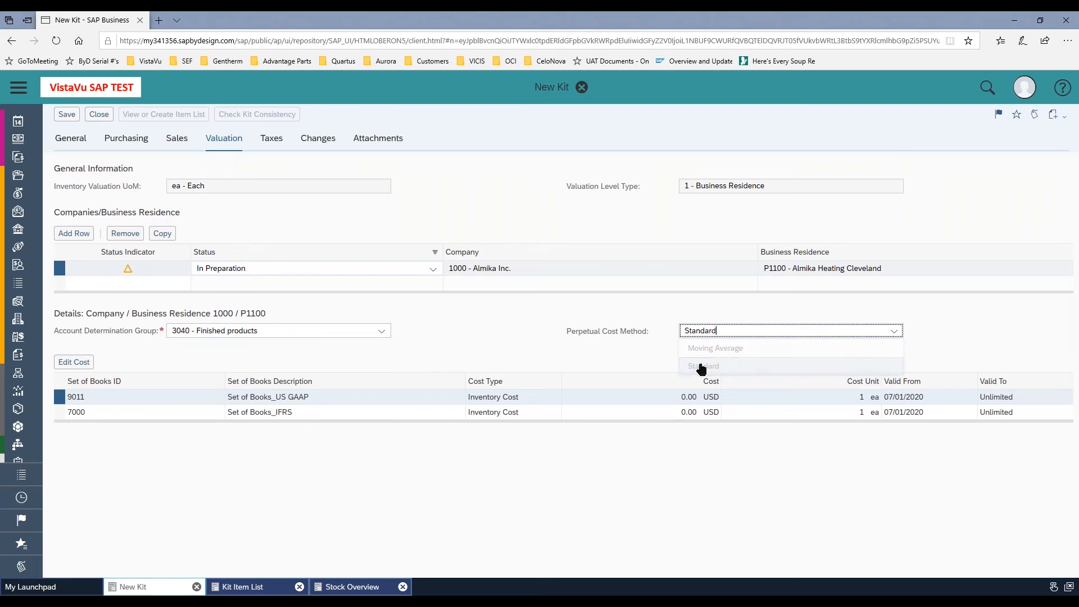
Set the inventory cost for set of books 9011 (US GAAP) to 100.00 USD
left_click(70, 365)
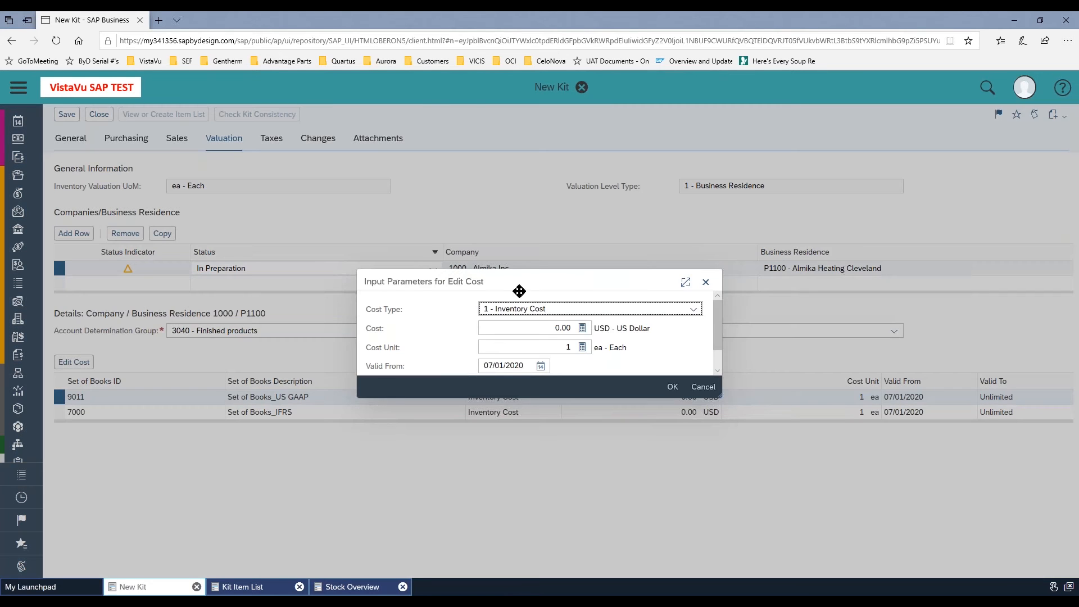
left_click(555, 328)
type("1")
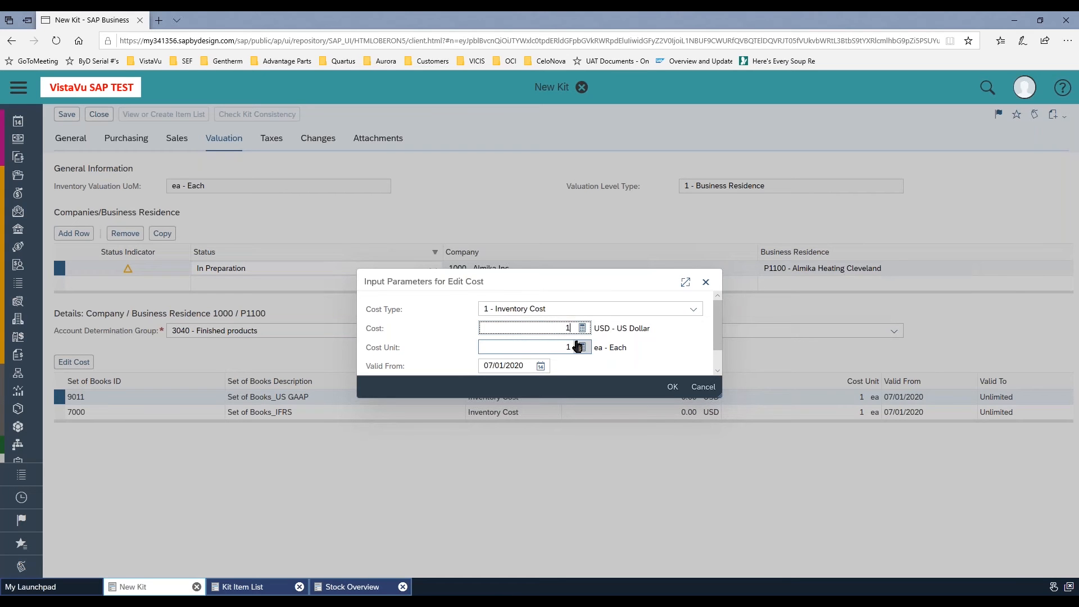
type("00.00")
left_click(672, 386)
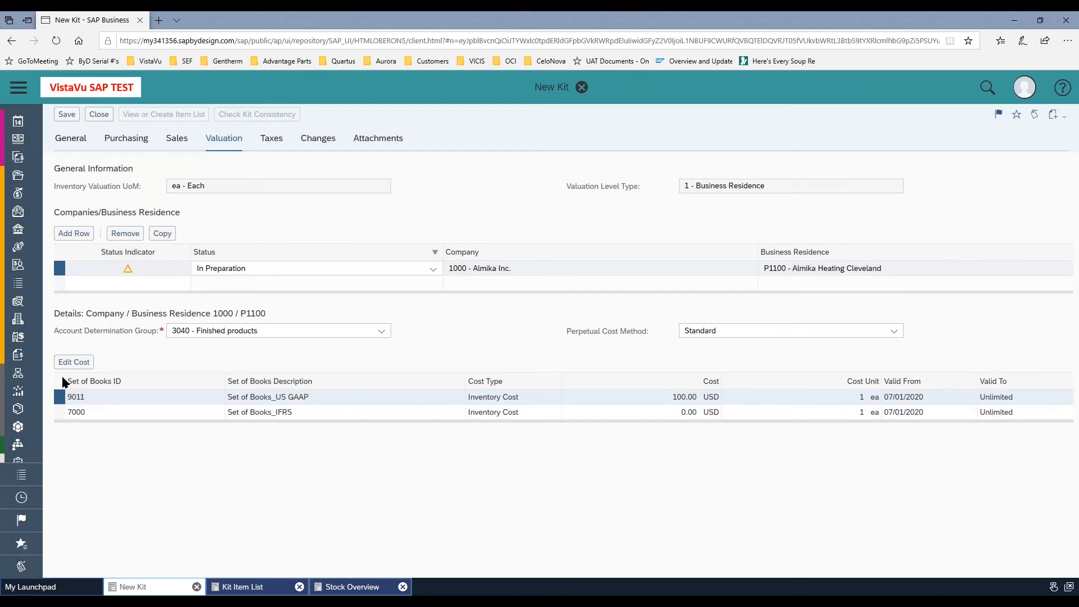
Set the inventory cost for set of books 7000 (IFRS) to 100.00 USD
left_click(62, 412)
left_click(69, 364)
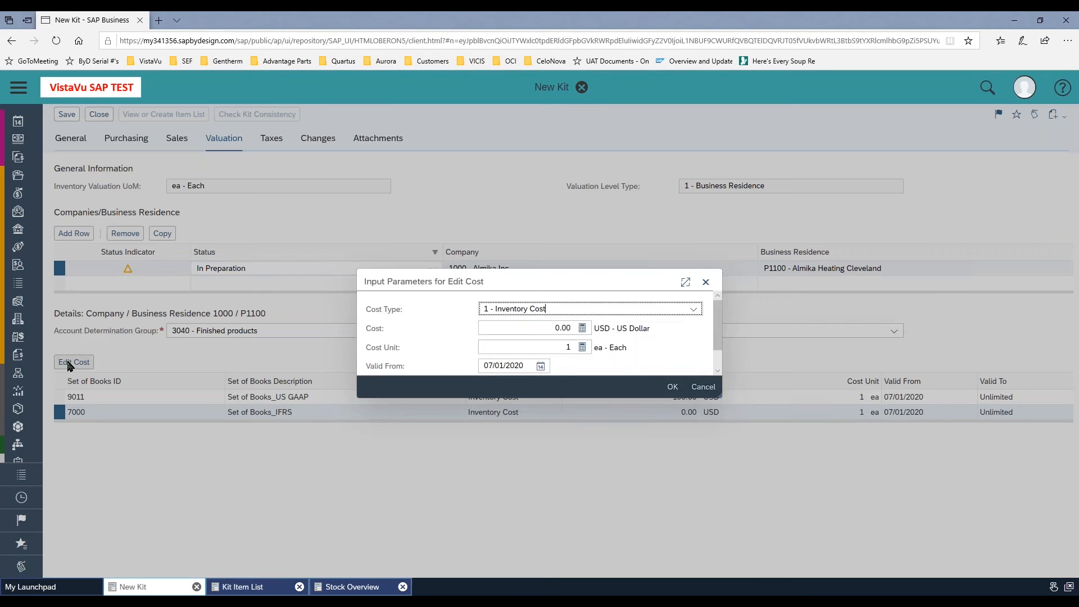
left_click_drag(549, 329, 608, 331)
type("100.00")
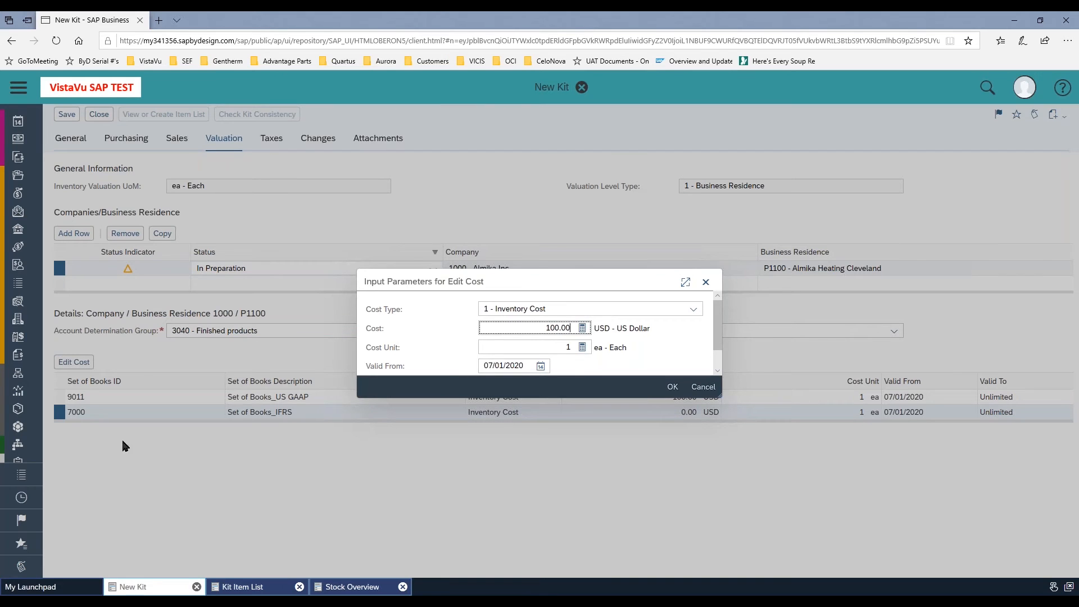
left_click(667, 388)
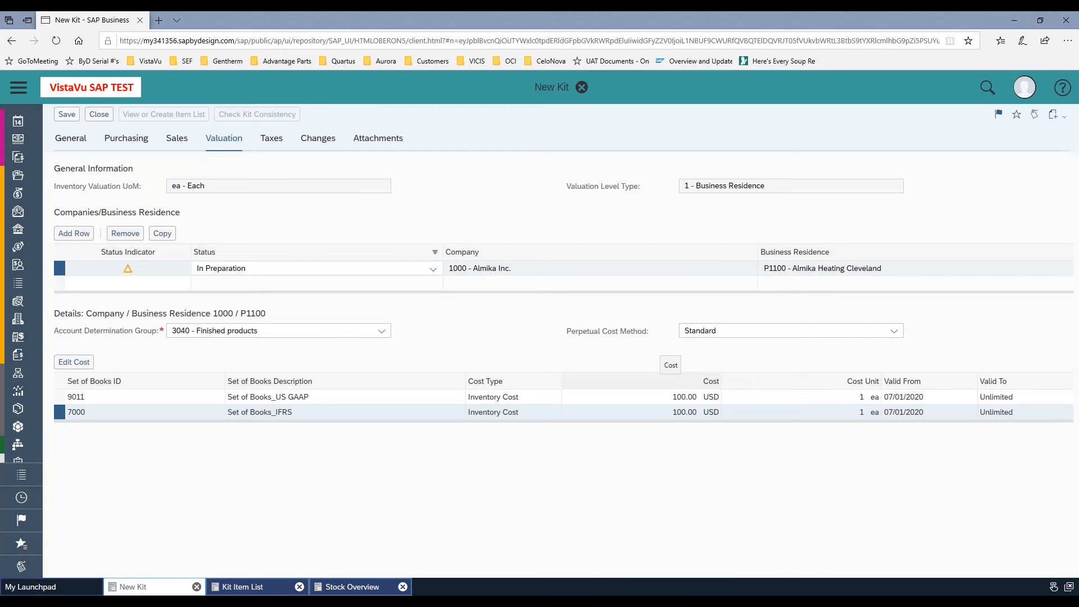
Set the status of the P1100 valuation row to Active and save the kit
left_click(437, 270)
left_click(434, 269)
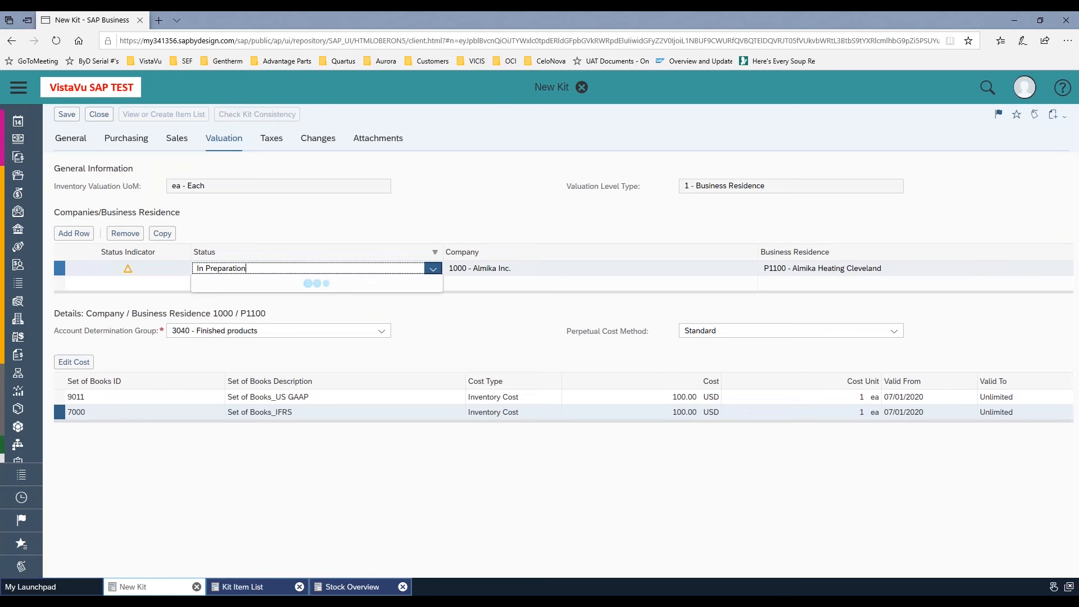
left_click(322, 285)
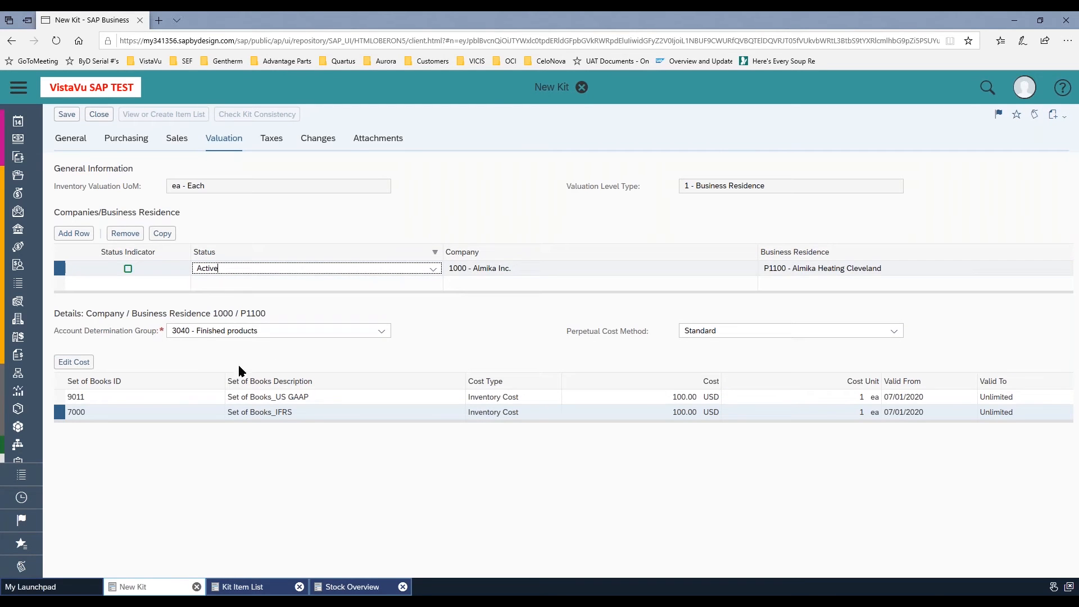
left_click(63, 400)
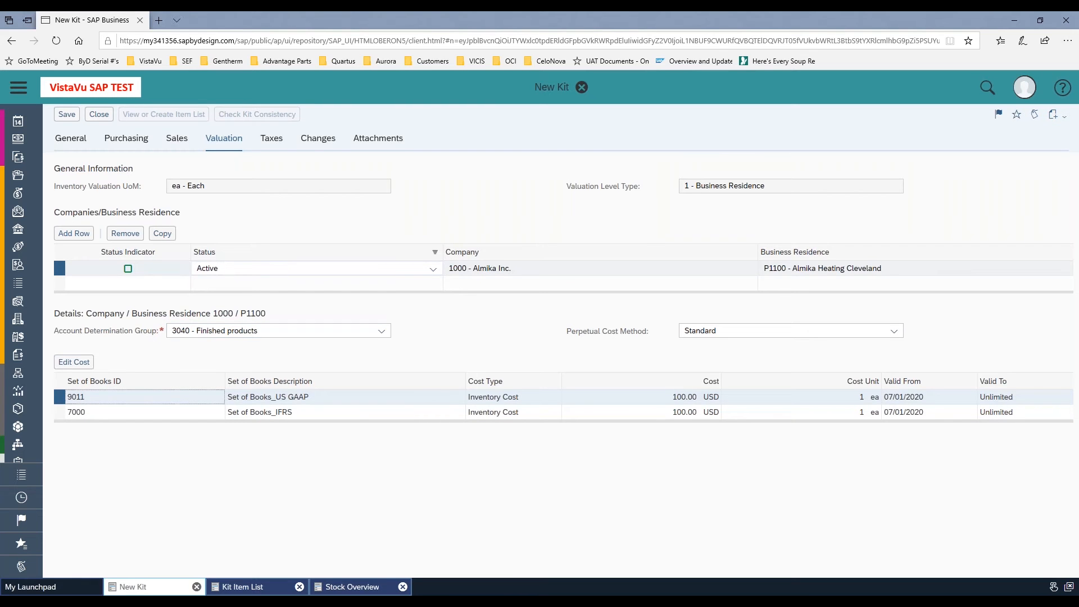
left_click(66, 115)
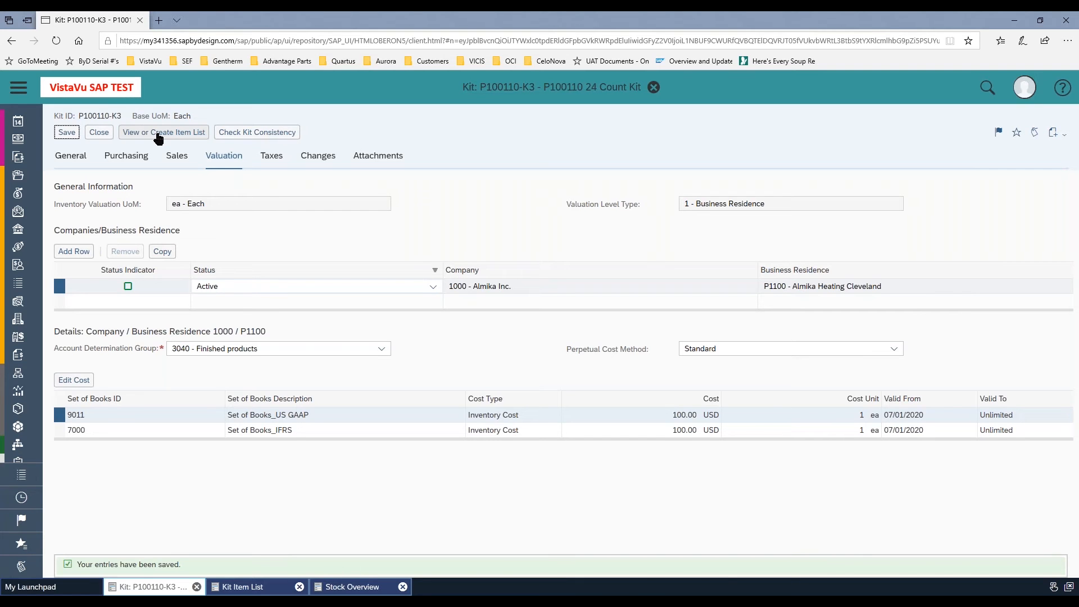
Create a new item list for kit P100110-K3 and add product P100110 - Assembled Cylinder as its line item
left_click(159, 138)
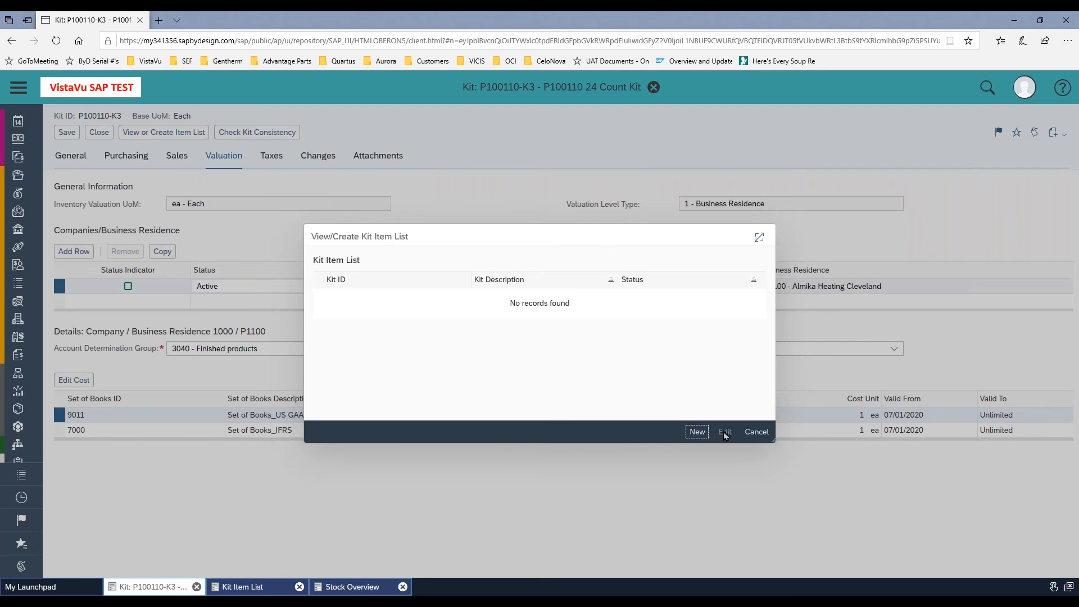
left_click(696, 431)
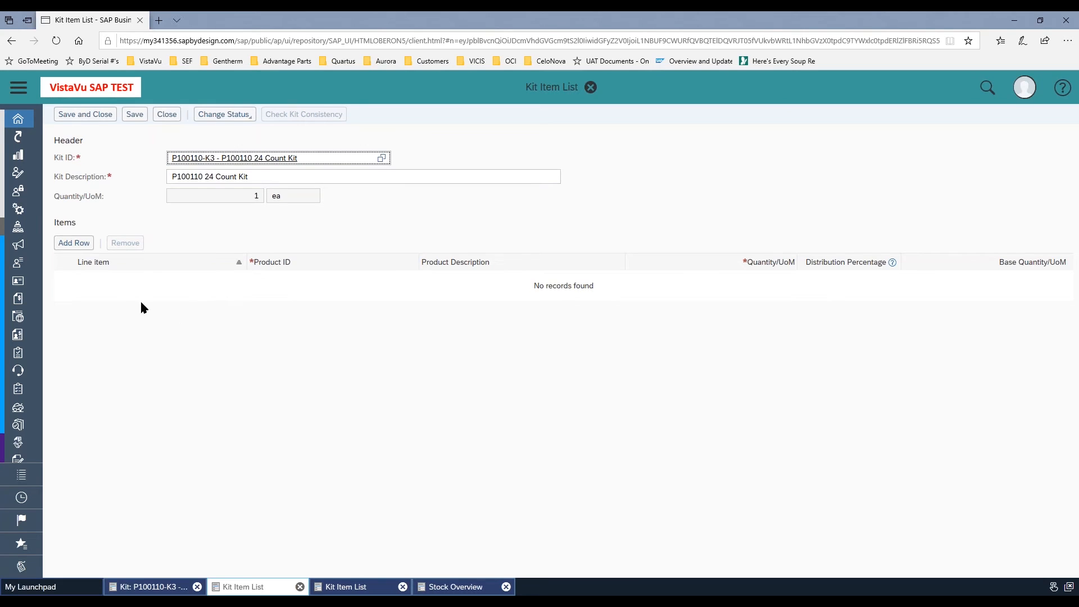
left_click(73, 243)
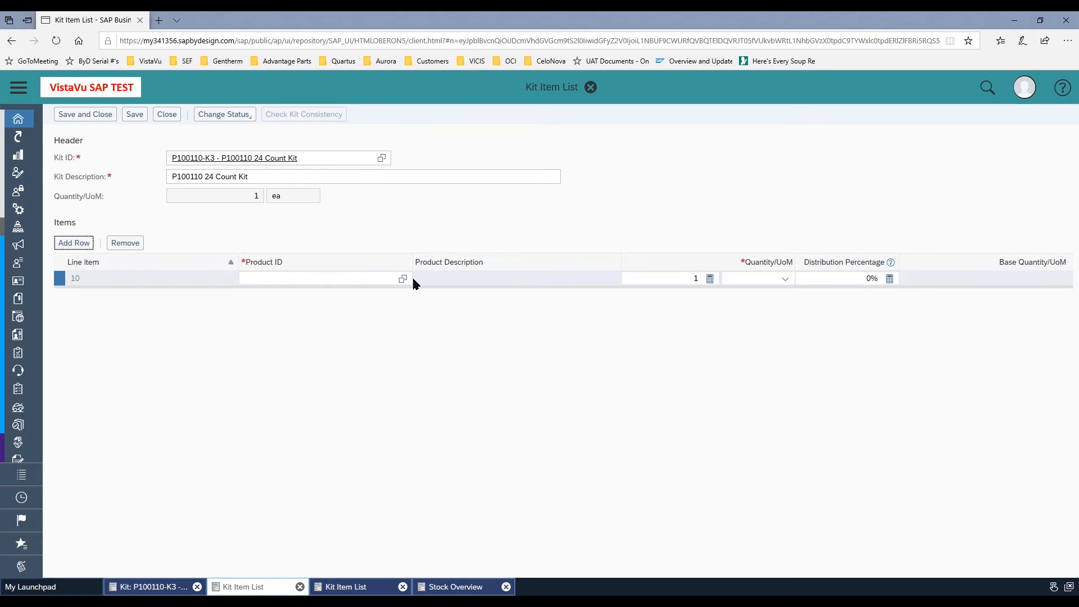
left_click(374, 279)
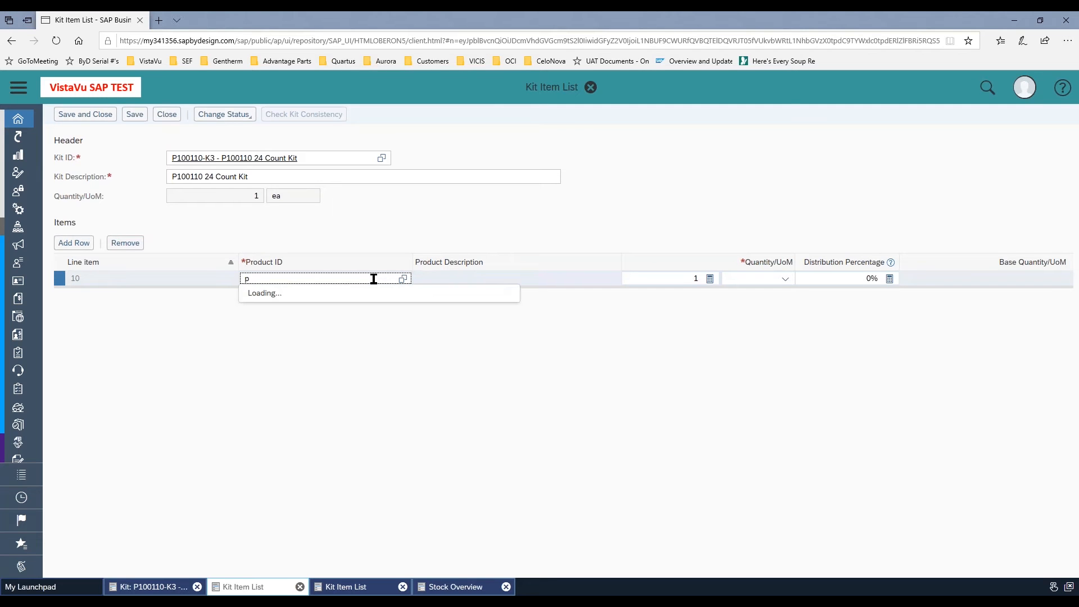
type("p100")
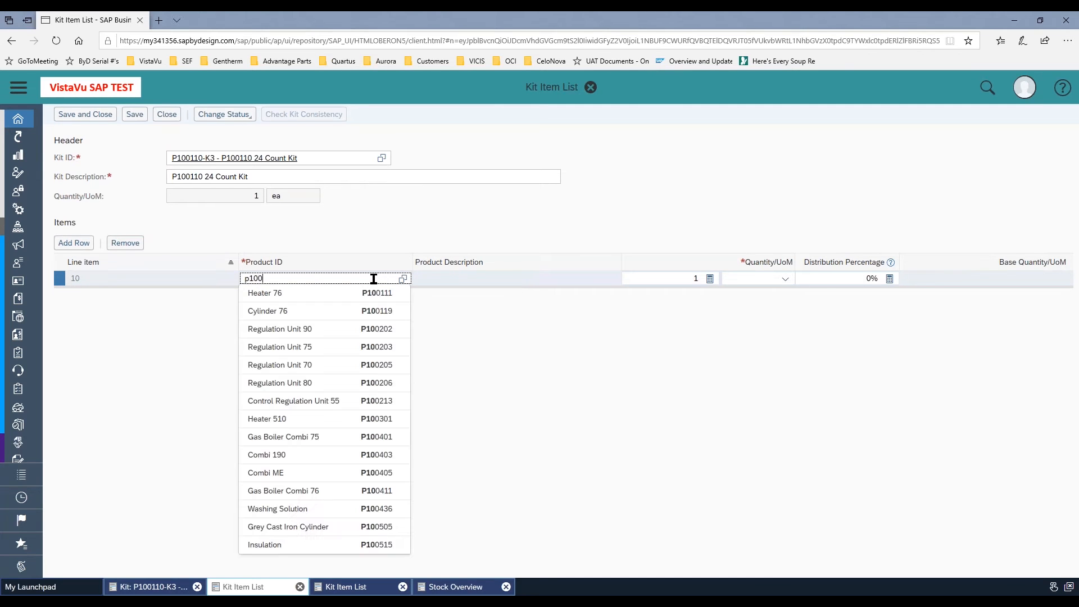
type("110")
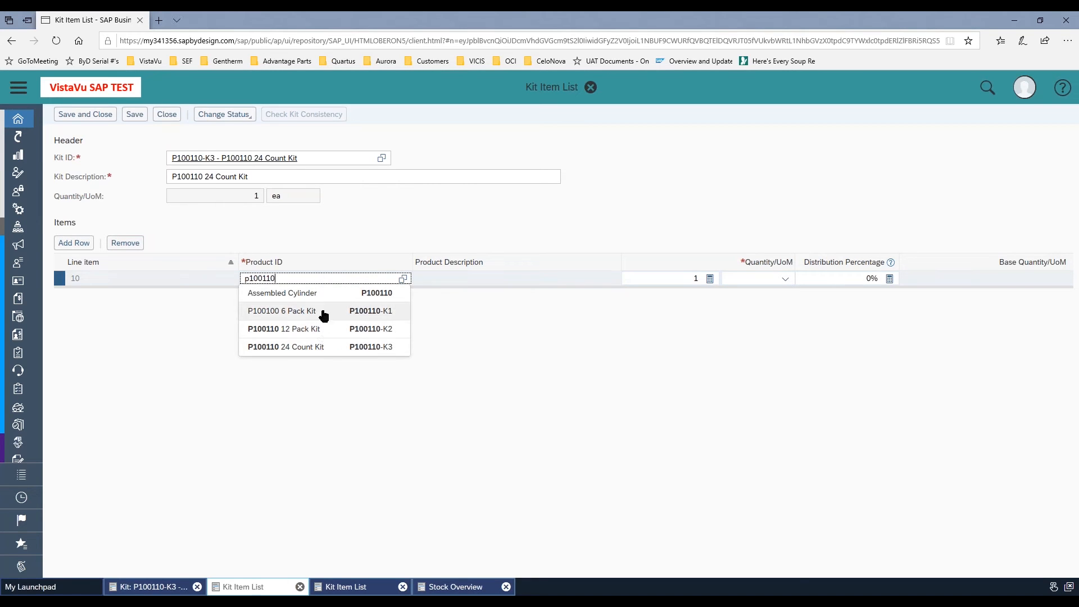
left_click(333, 293)
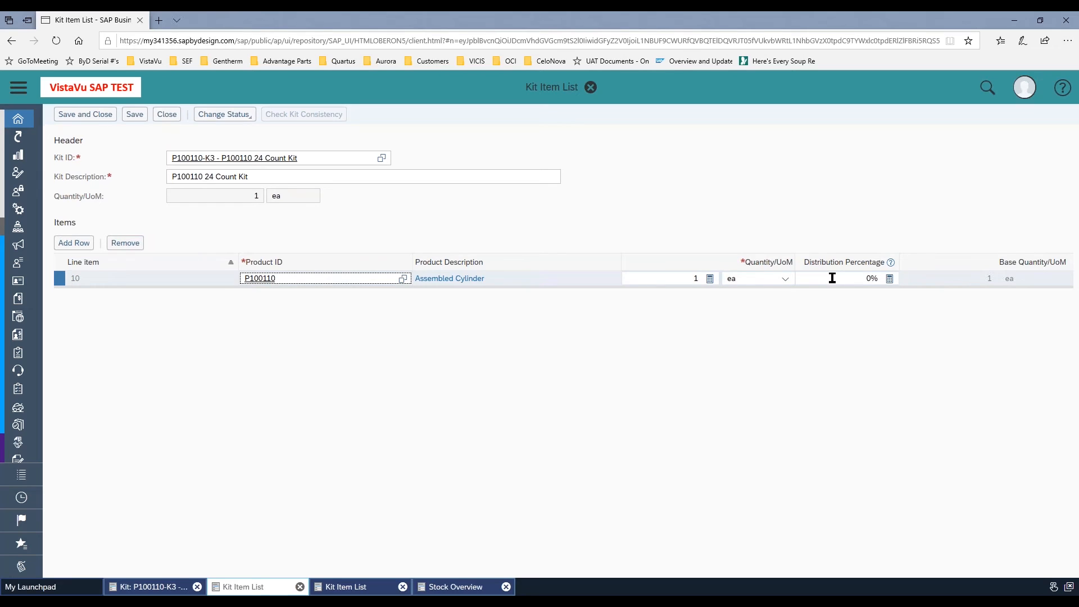
Set the Assembled Cylinder item's quantity to 24 and save the kit item list
left_click(697, 278)
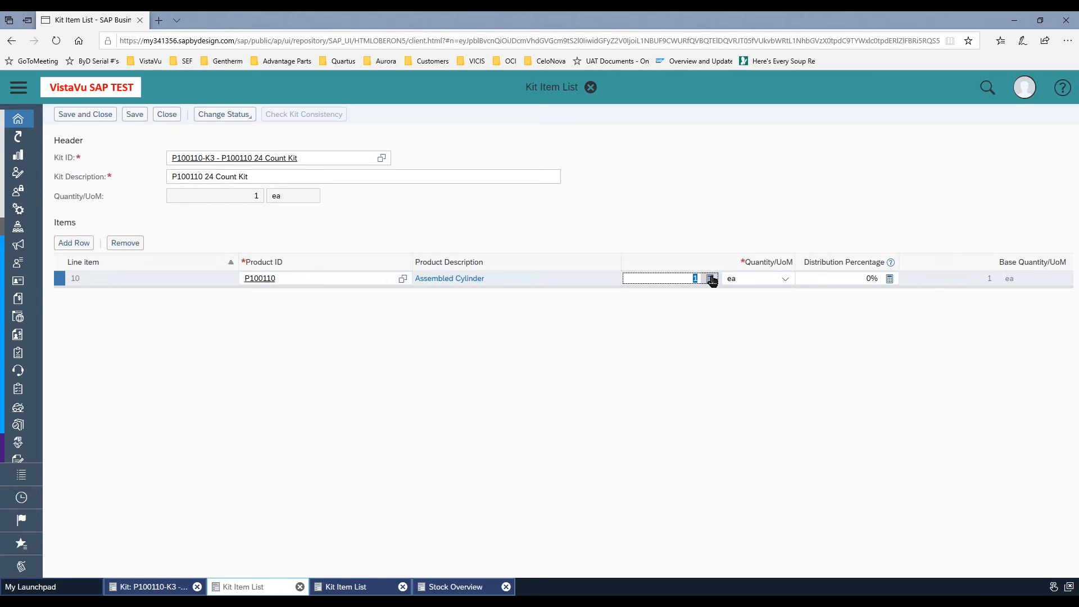
type("24")
left_click(134, 115)
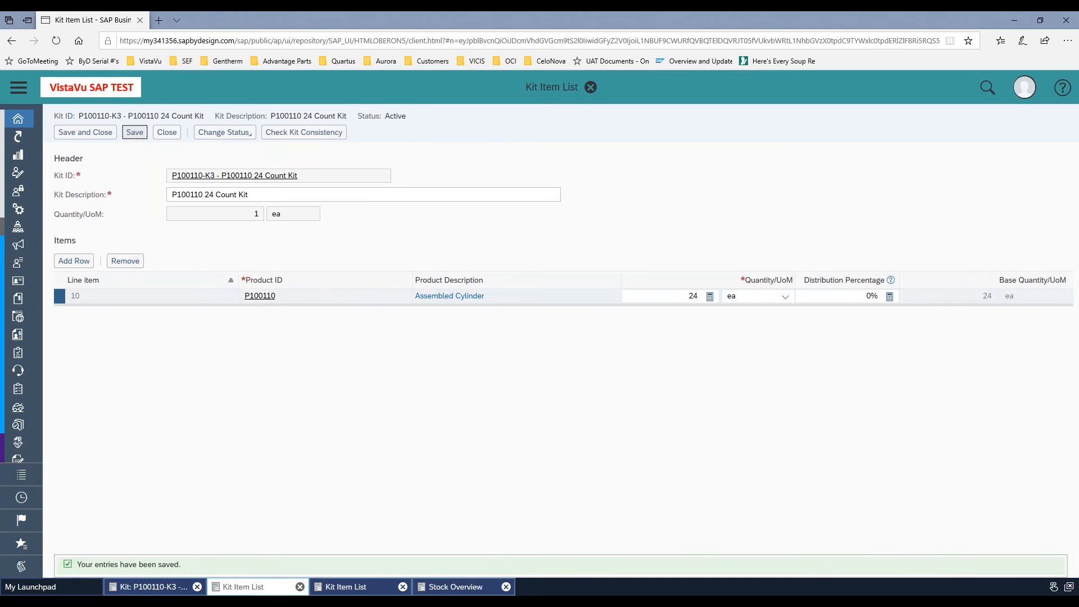
Check the kit's consistency, and save and close both the item list and kit P100110-K3
left_click(313, 135)
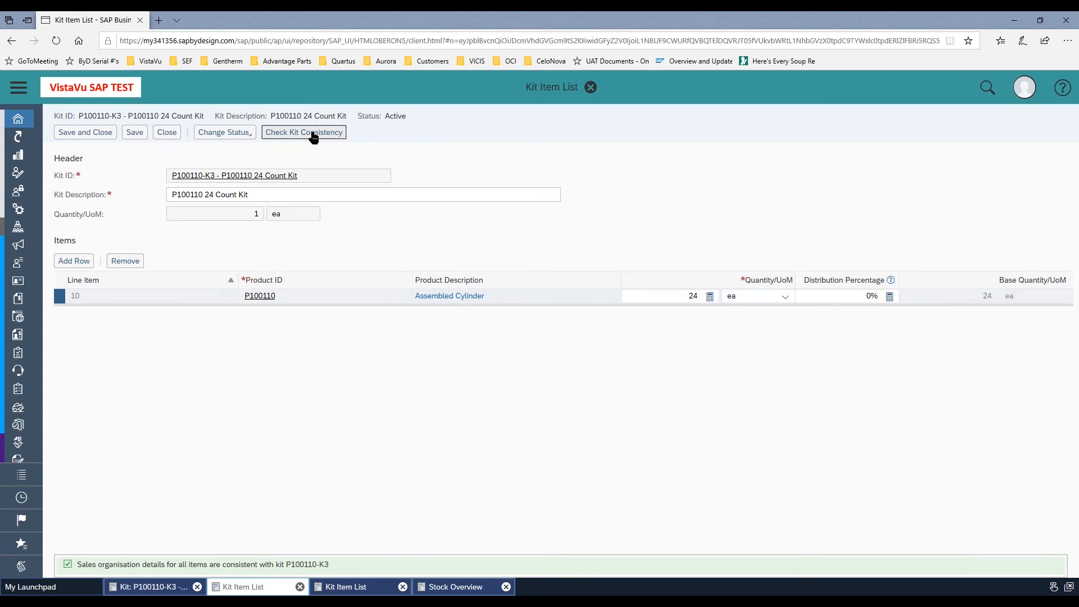
left_click(85, 135)
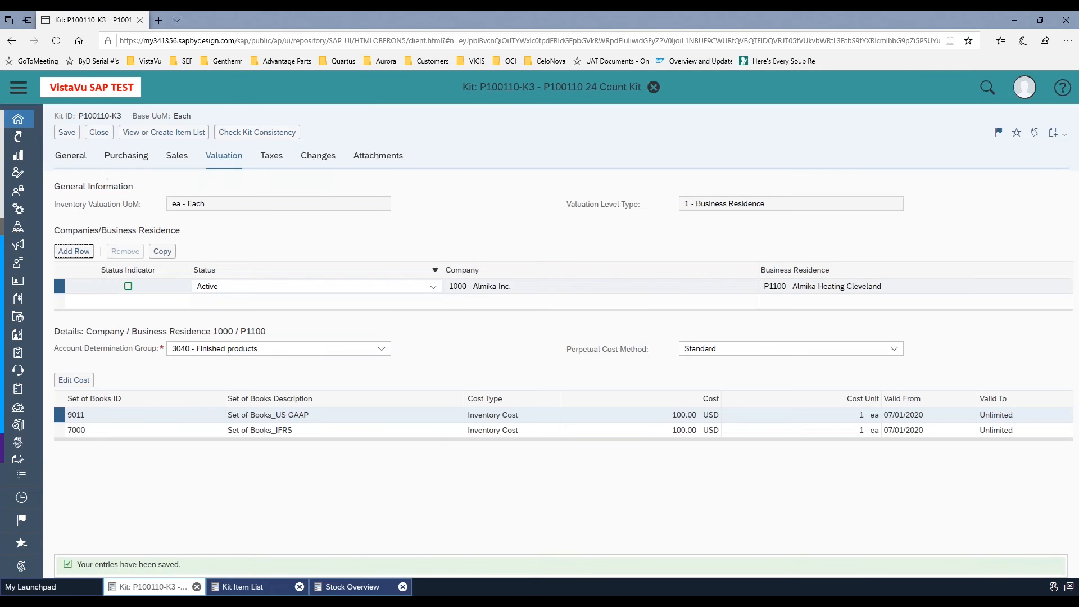
left_click(68, 133)
left_click(100, 134)
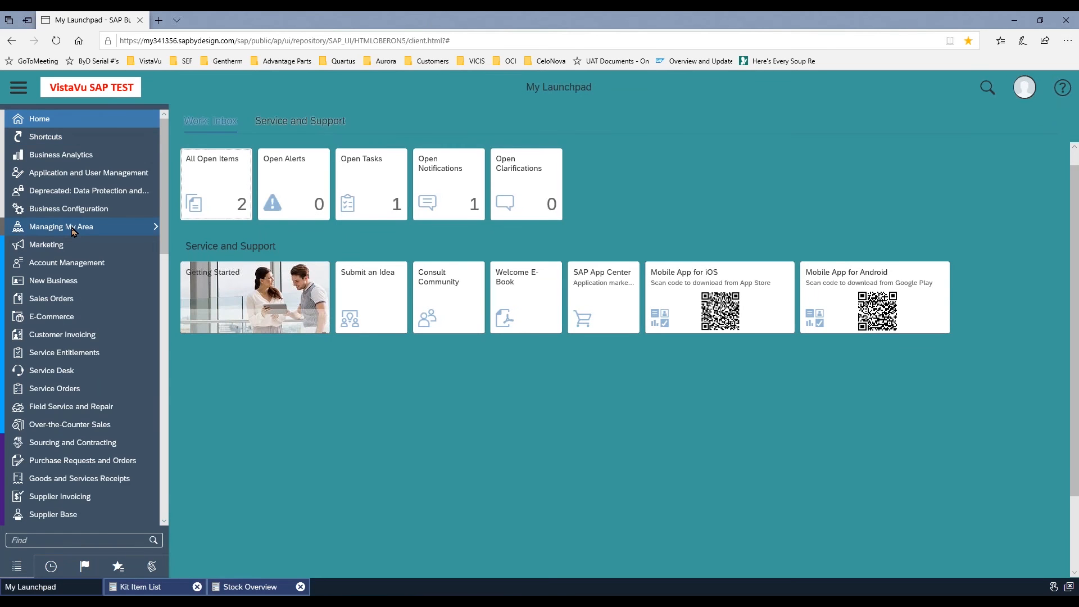
Open the Materials view in Product Data and show All Materials
scroll(73, 230, "down", 15)
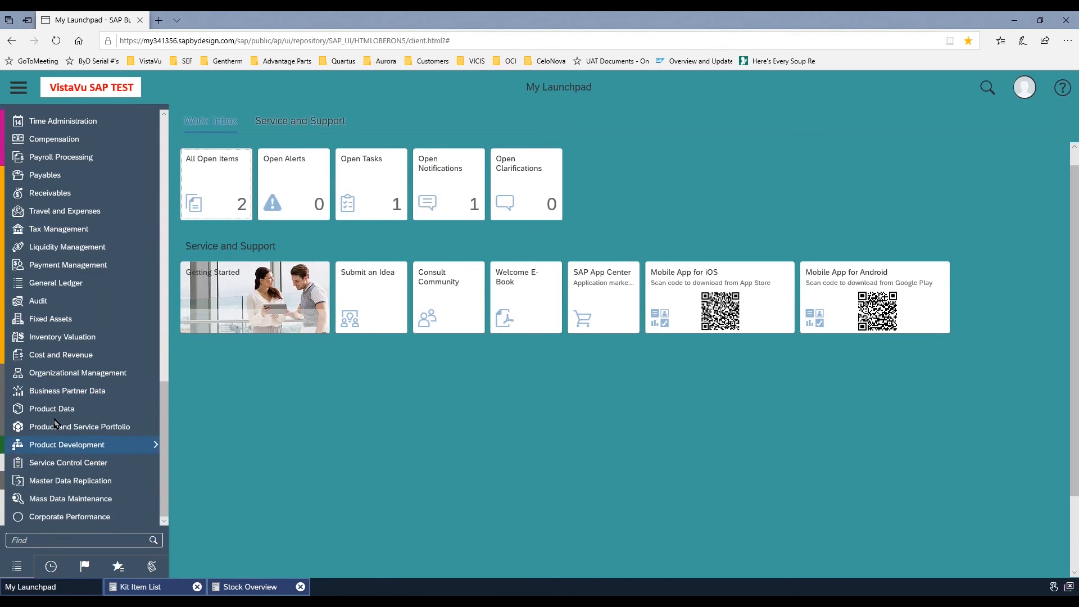
mouse_move(53, 413)
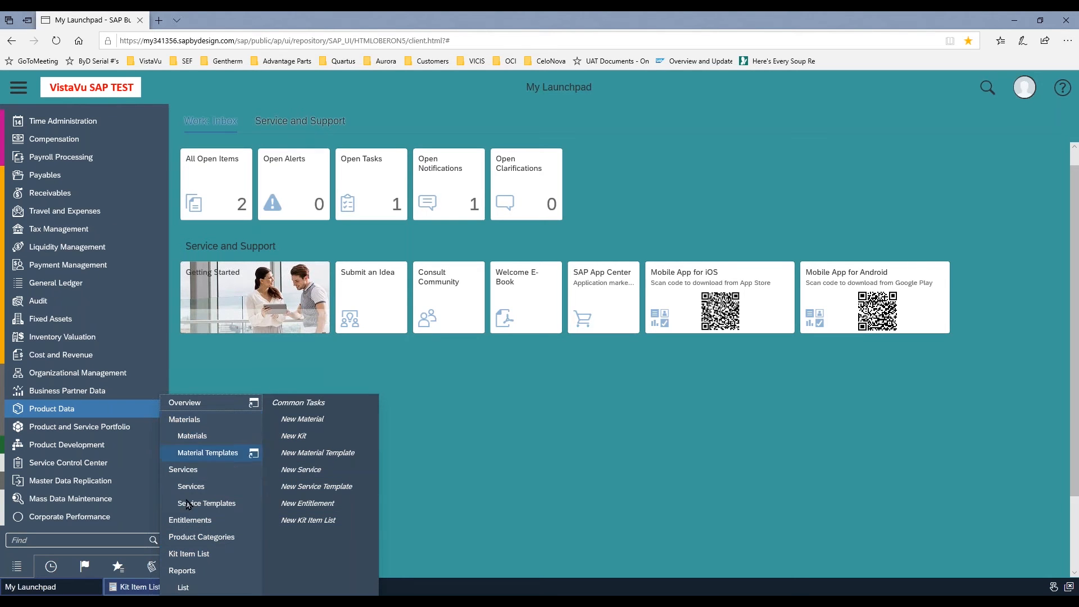
left_click(191, 436)
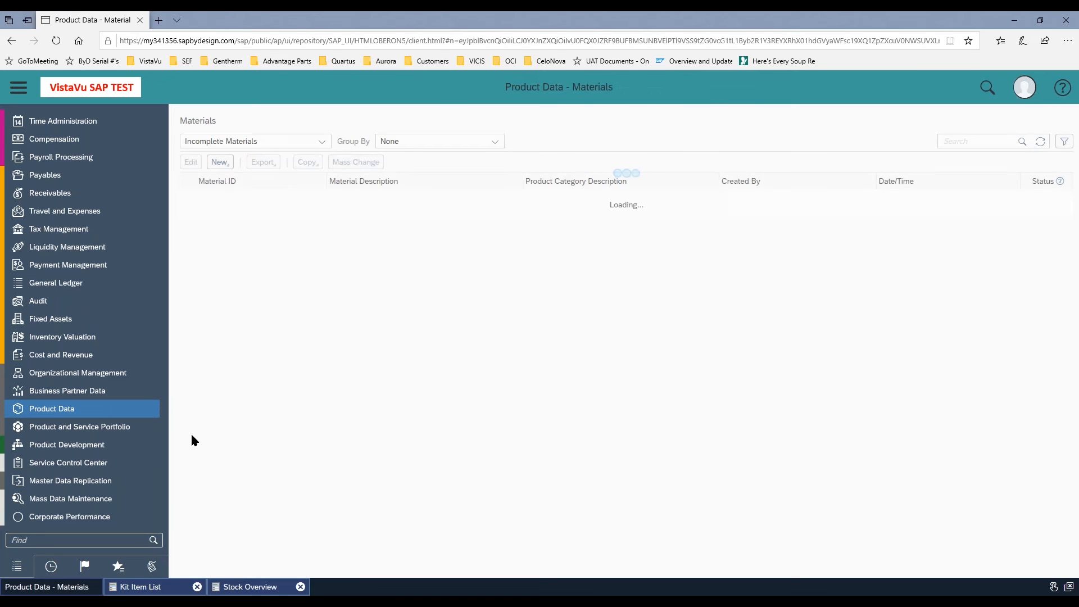
left_click(320, 144)
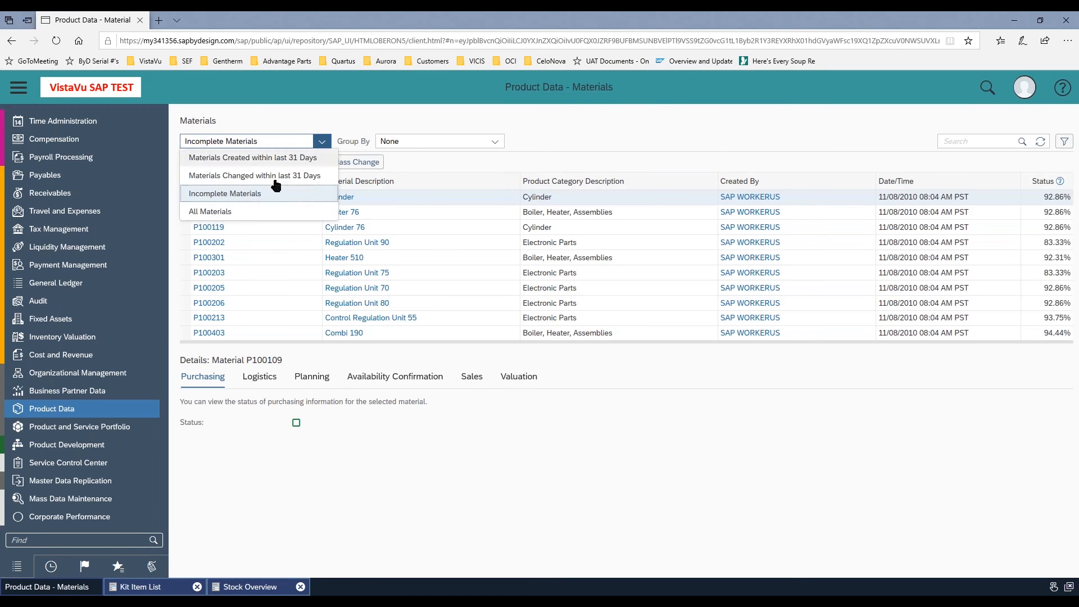
left_click(290, 213)
Search the materials for "kit" and select P100110-K3 in the list
left_click(958, 141)
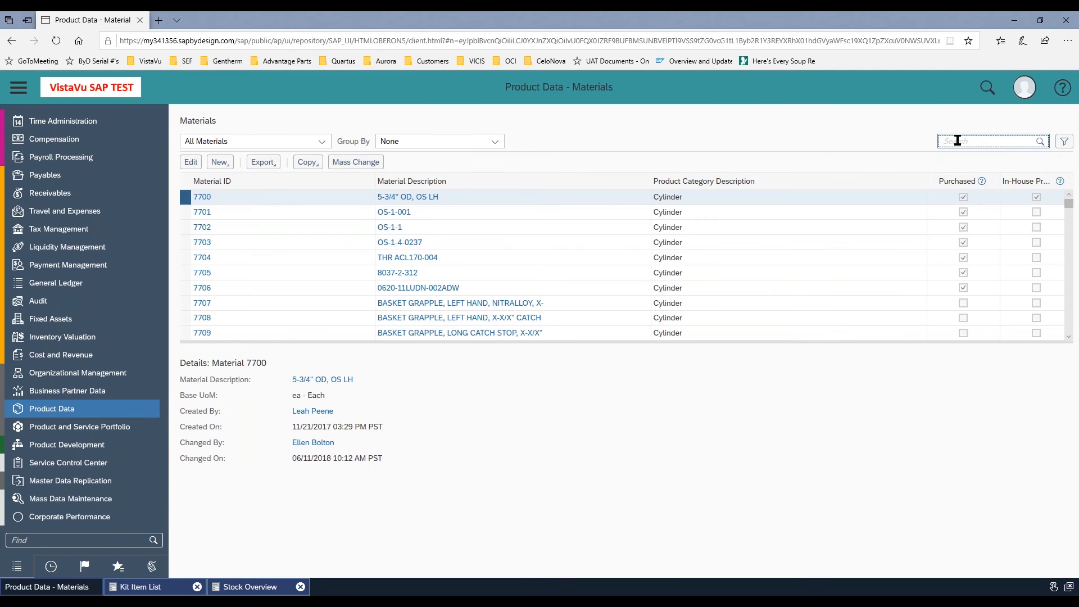
type("kit")
key("Return")
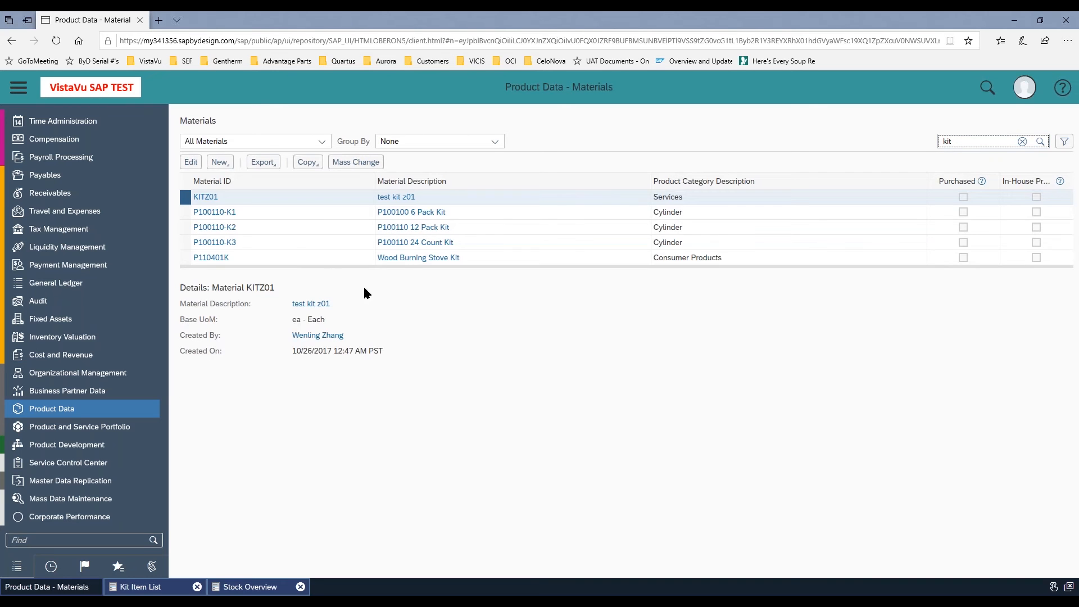
left_click(184, 244)
left_click(186, 247)
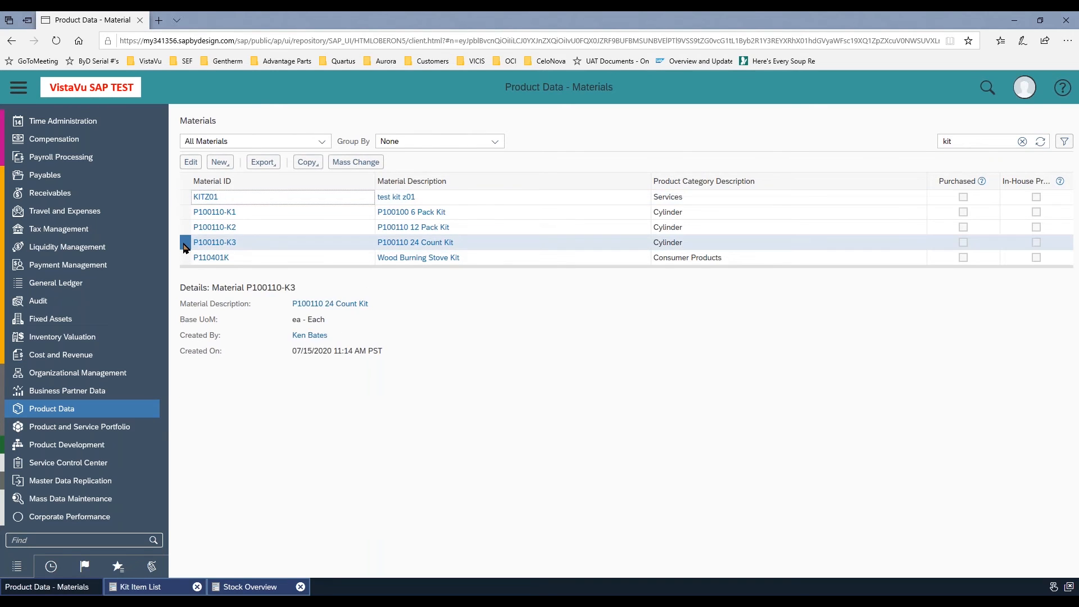
Open kit P100110-K3 and its kit item list to review the listed items, and close the item list
left_click(191, 163)
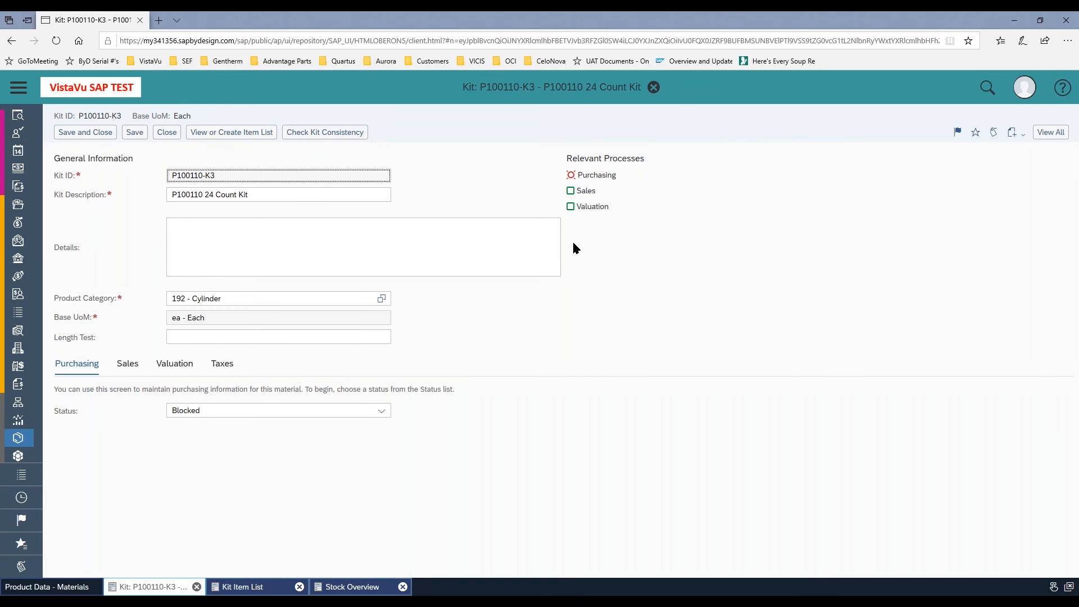
left_click(247, 137)
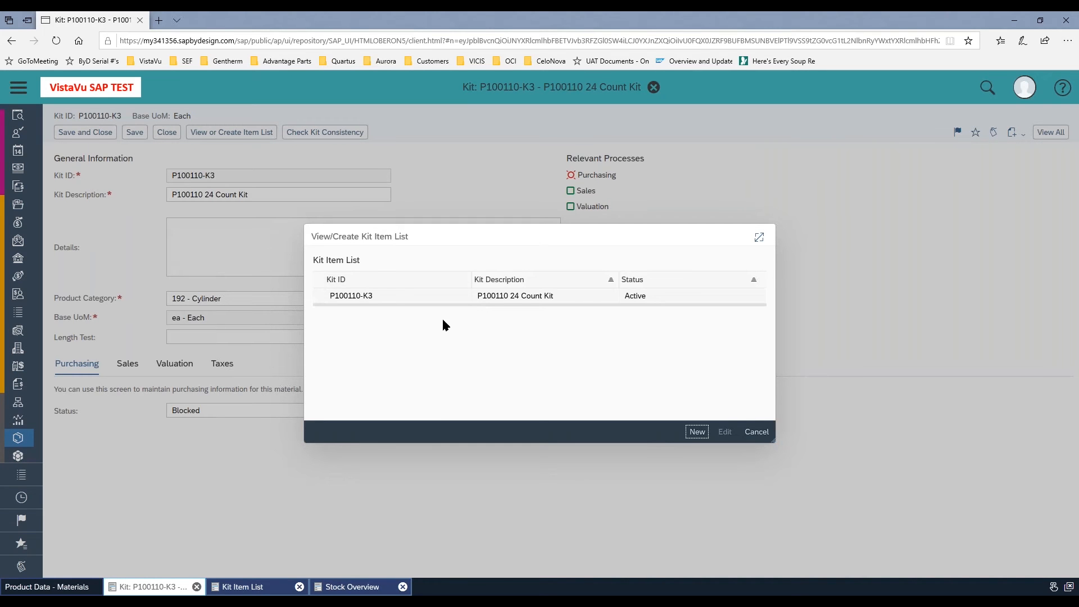
left_click(318, 296)
left_click(725, 432)
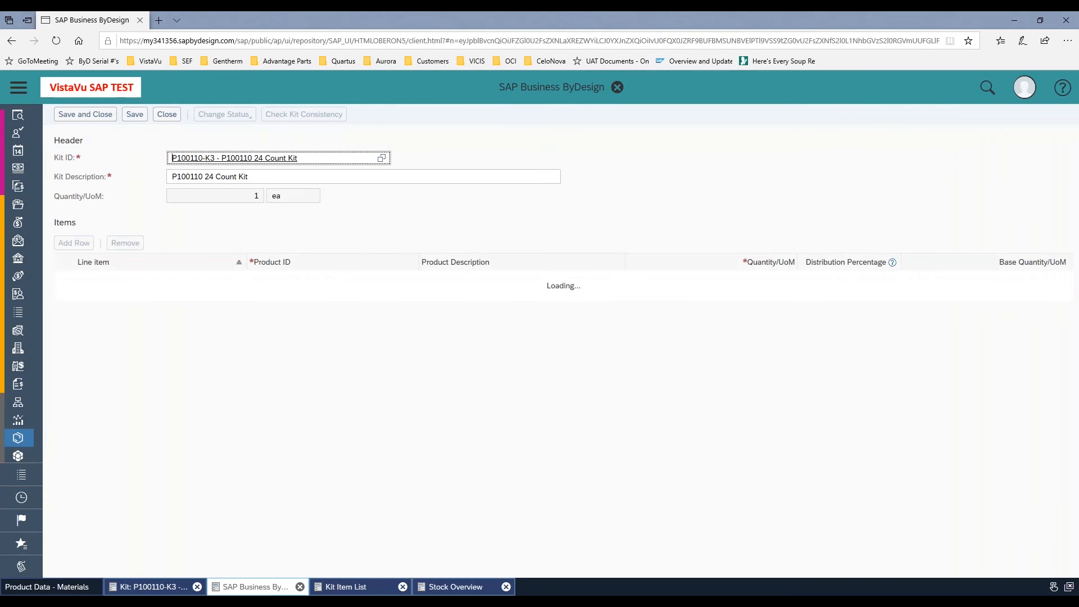
left_click(167, 132)
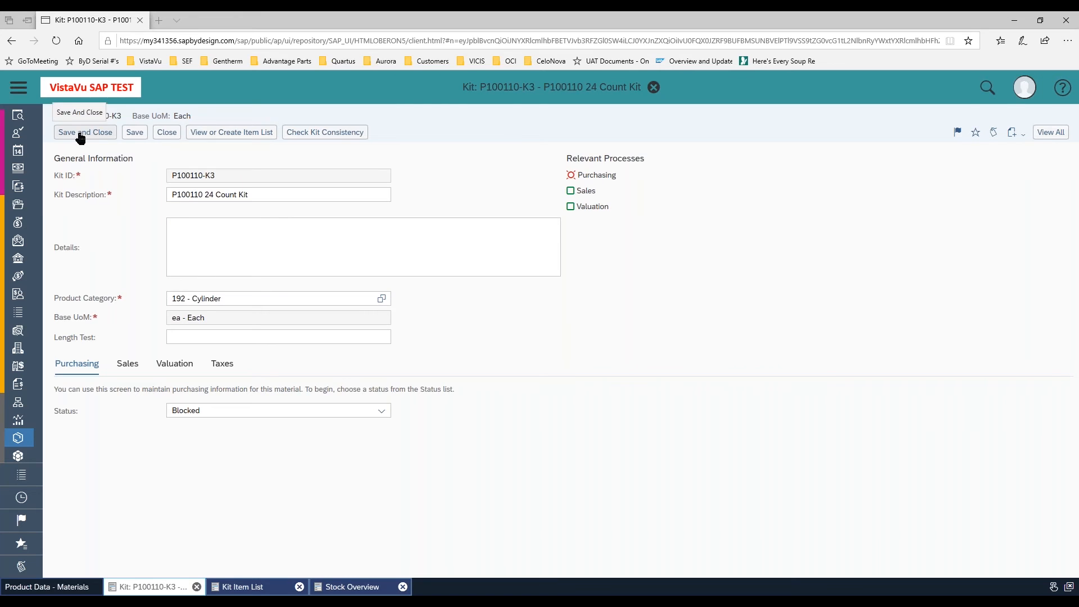
Create a new sales order with Silverstar Wholesale Corp as the account
left_click(19, 88)
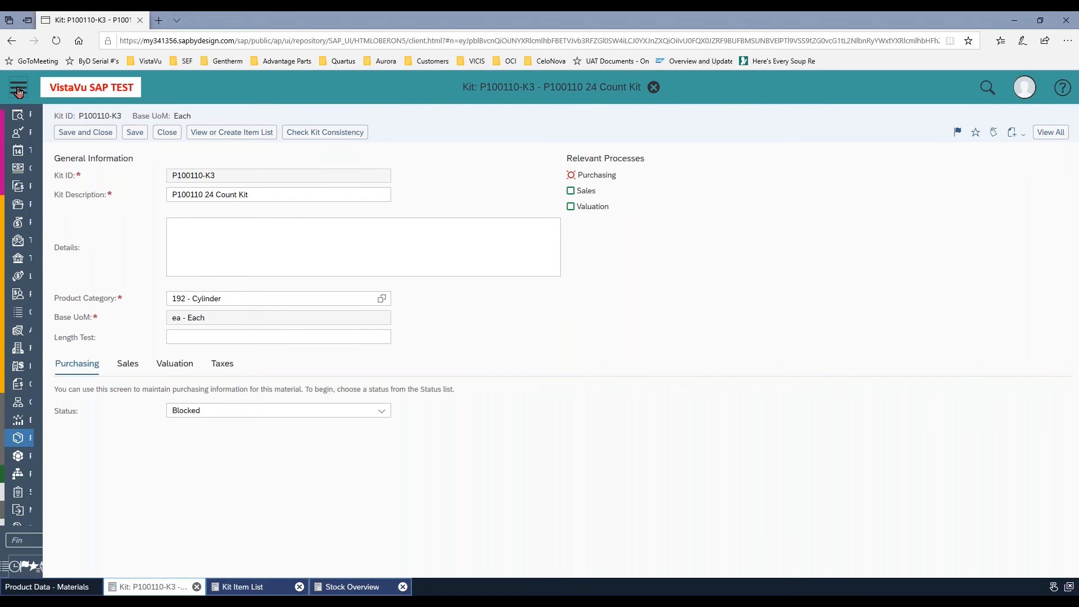
scroll(56, 256, "up", 10)
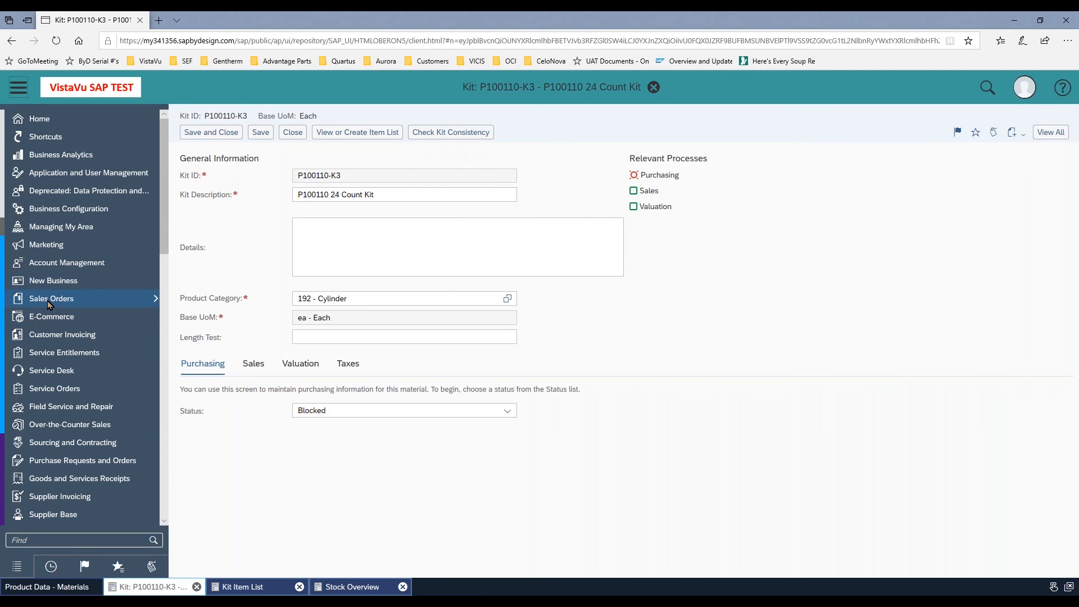
mouse_move(47, 302)
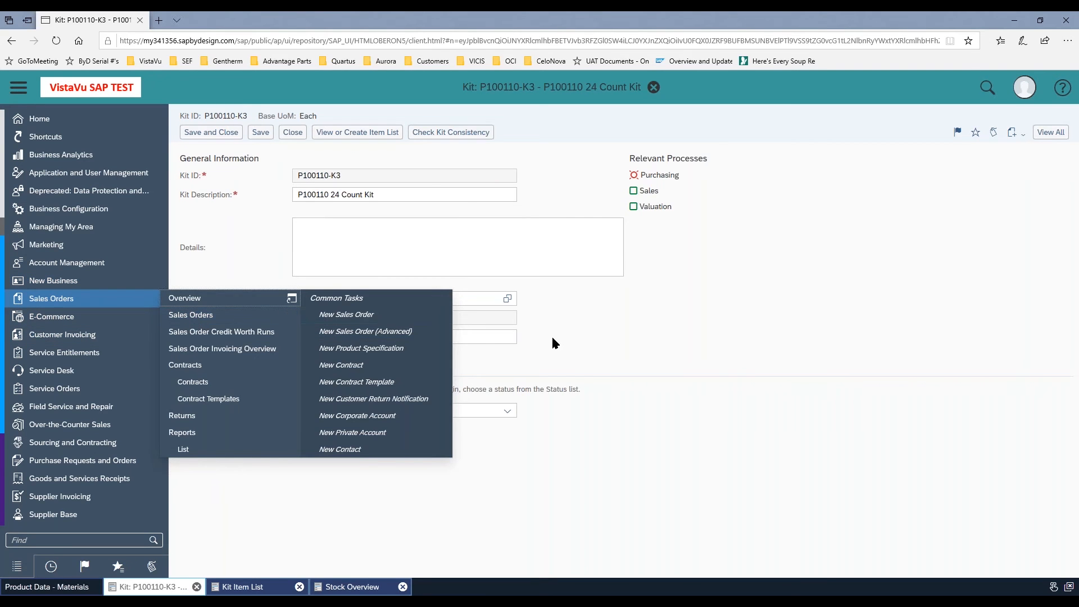
left_click(370, 315)
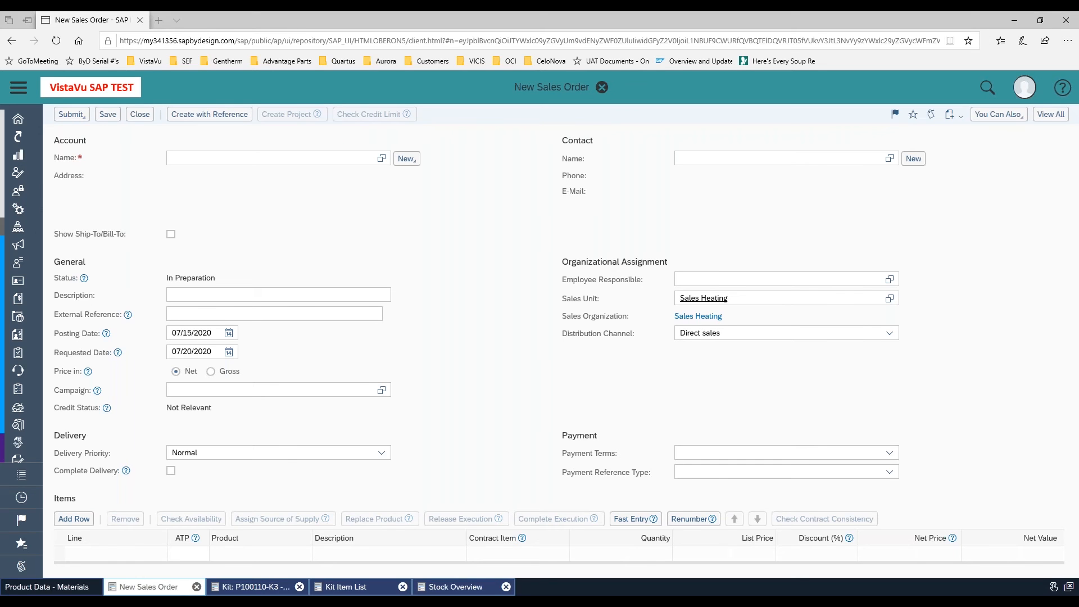
left_click(207, 159)
type("silver")
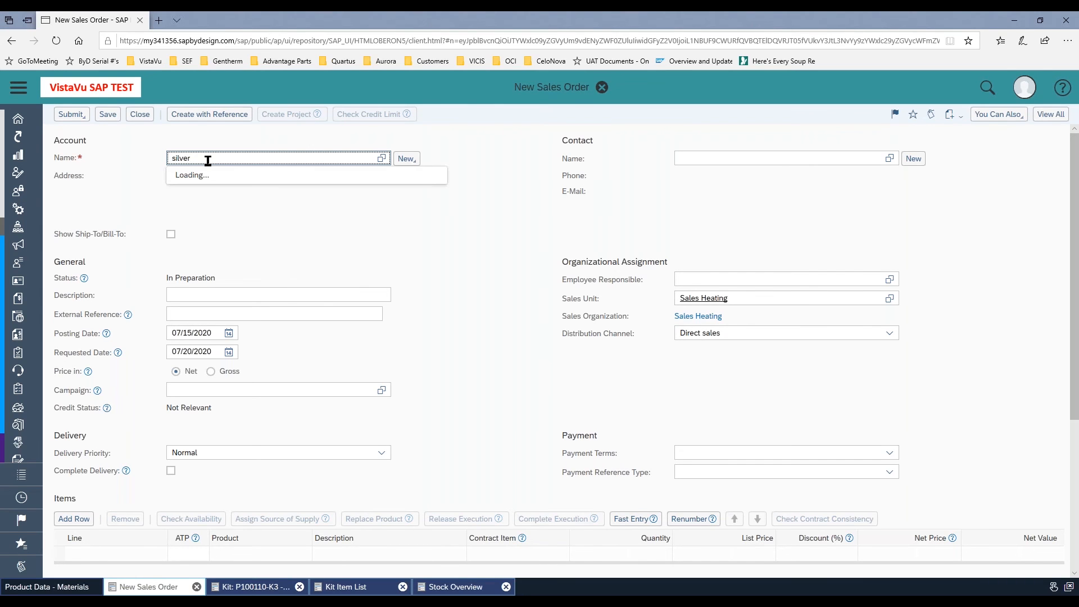
left_click(206, 175)
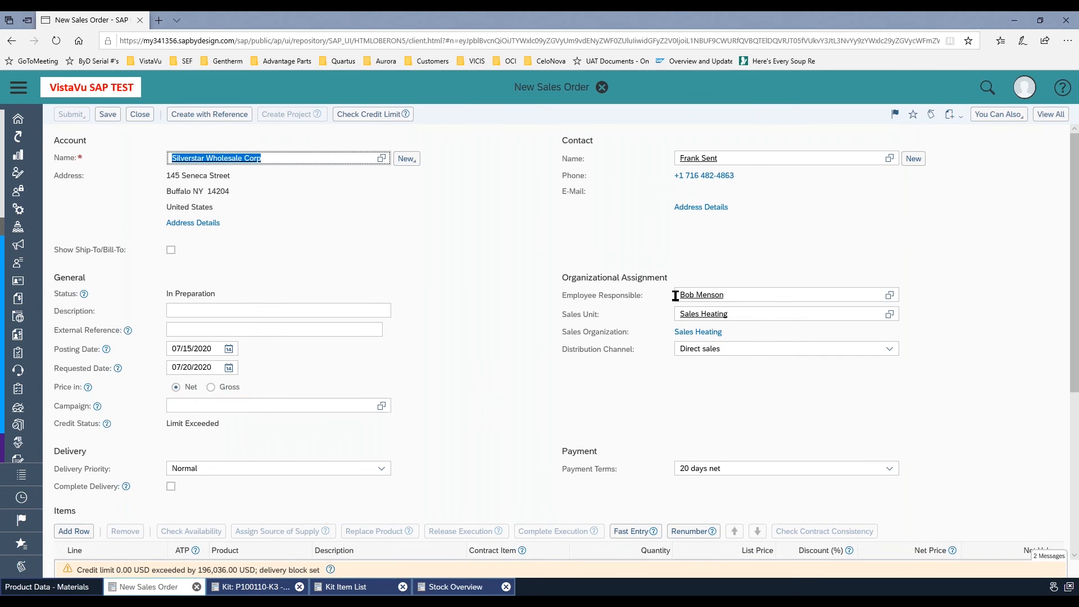
Enter KB0714 as the sales order's external reference
scroll(476, 377, "down", 2)
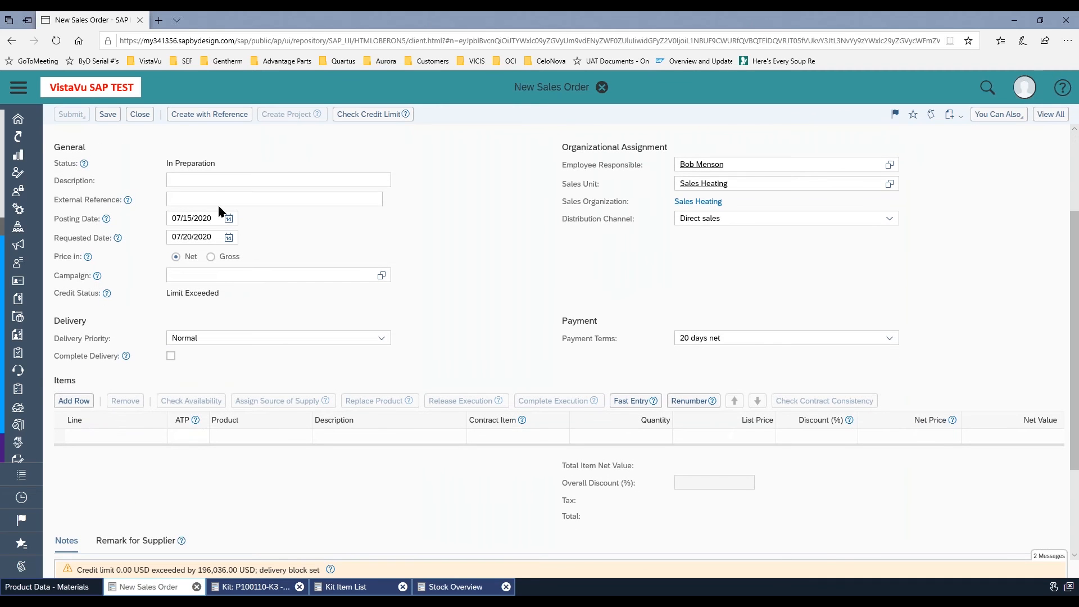
left_click(182, 202)
type("KB")
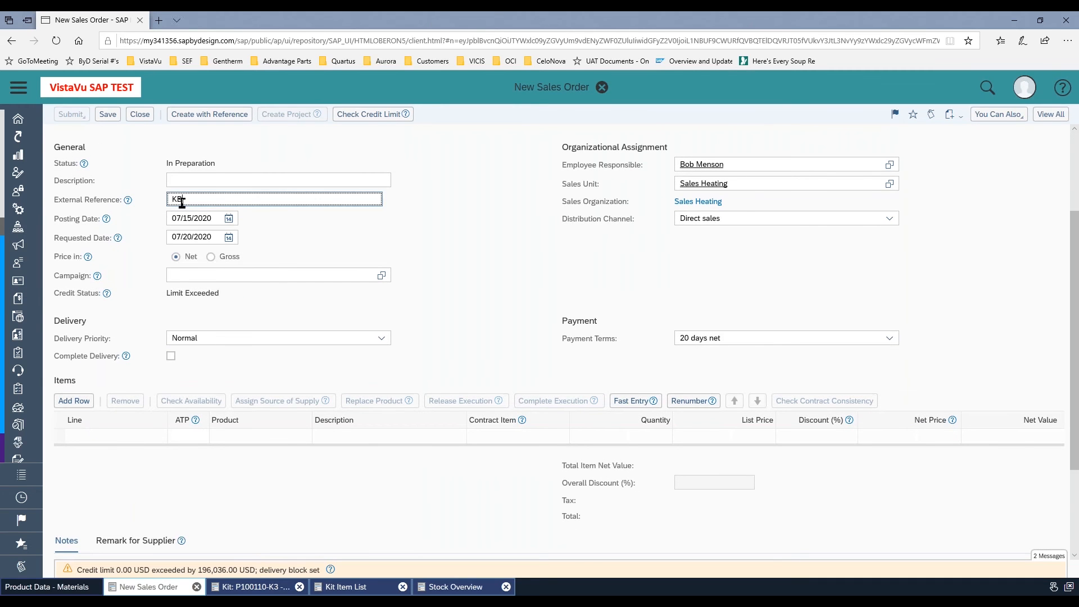
type("0714")
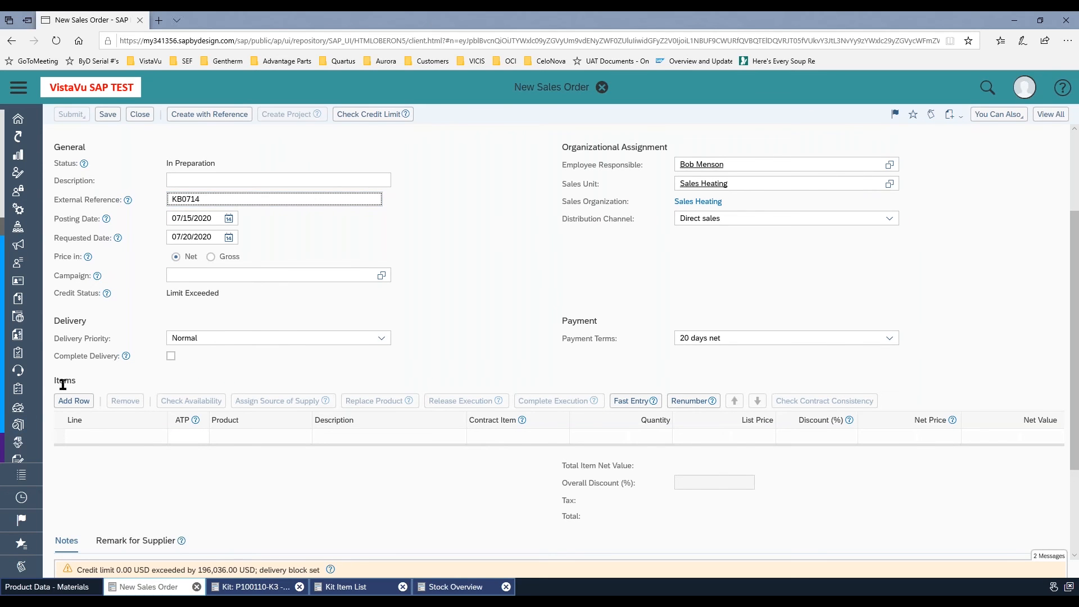
Add an item row to the sales order with kit P100110-K3 as the product
left_click(72, 402)
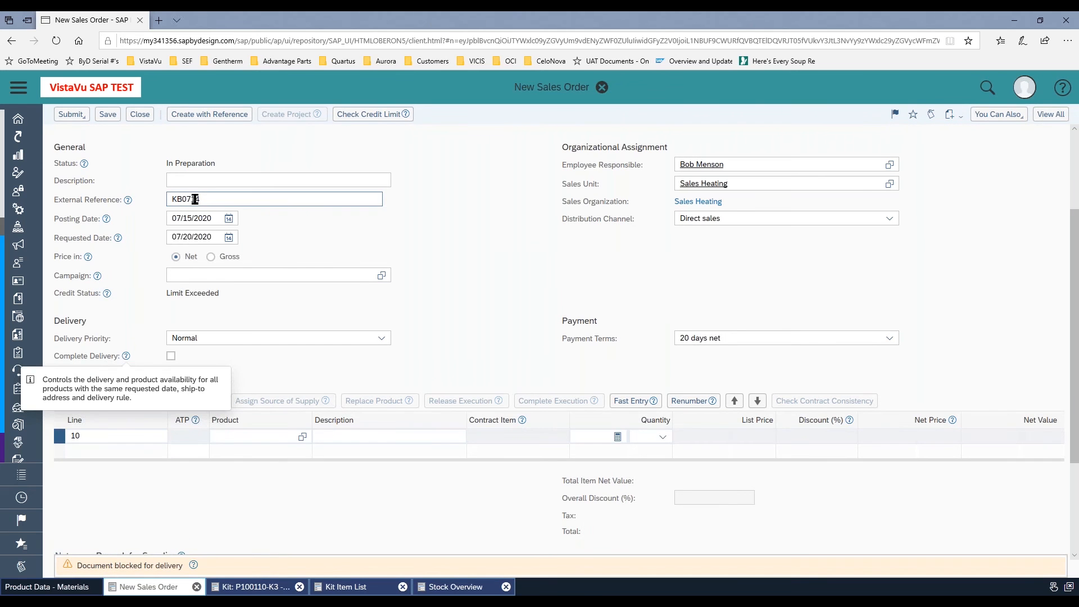
left_click(246, 438)
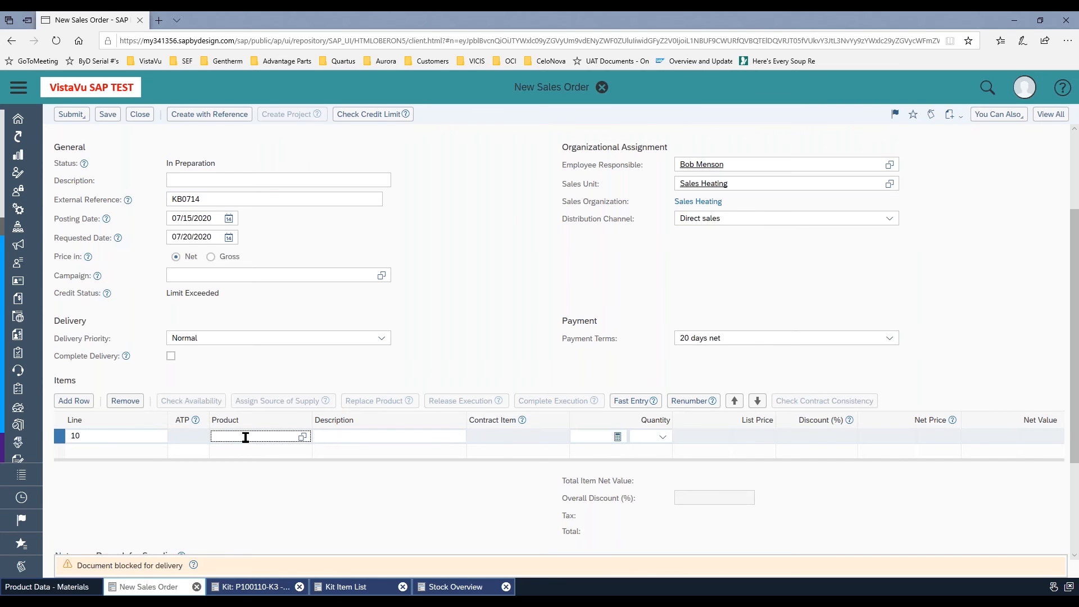
type("p1")
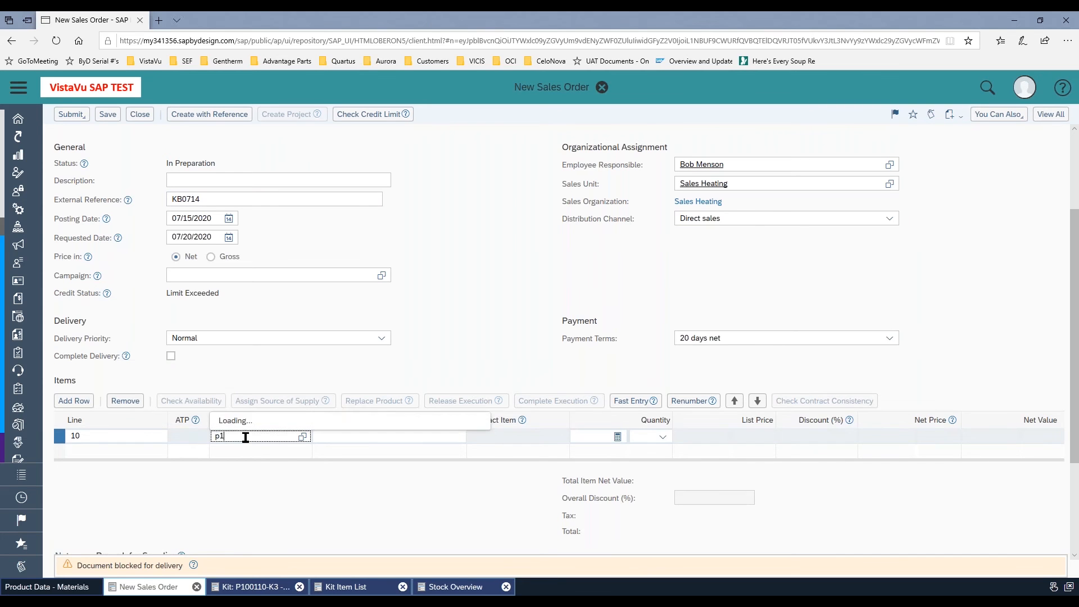
type("00110")
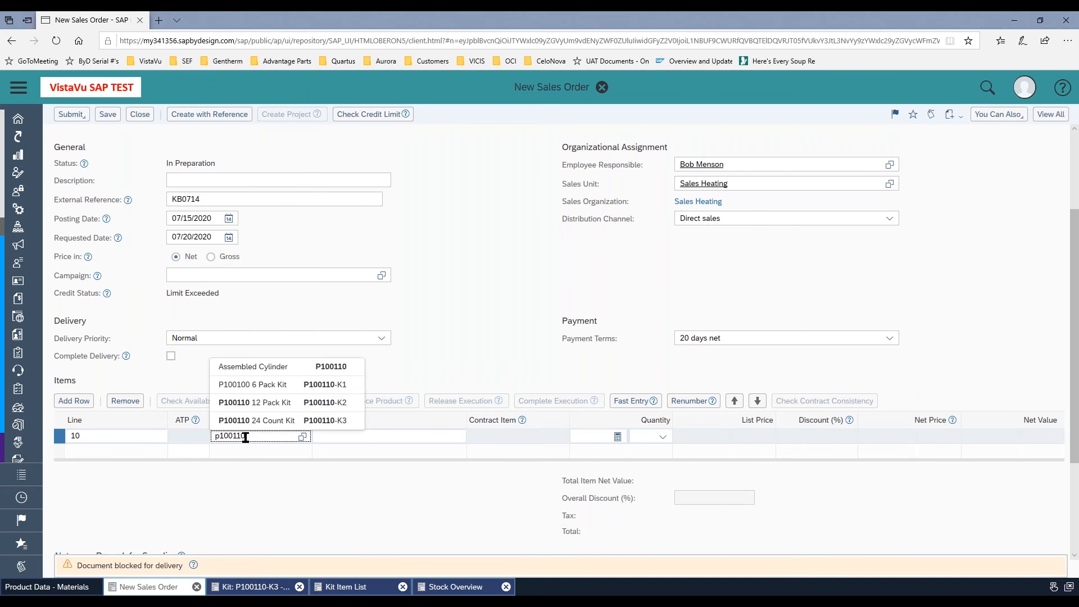
type("-k3")
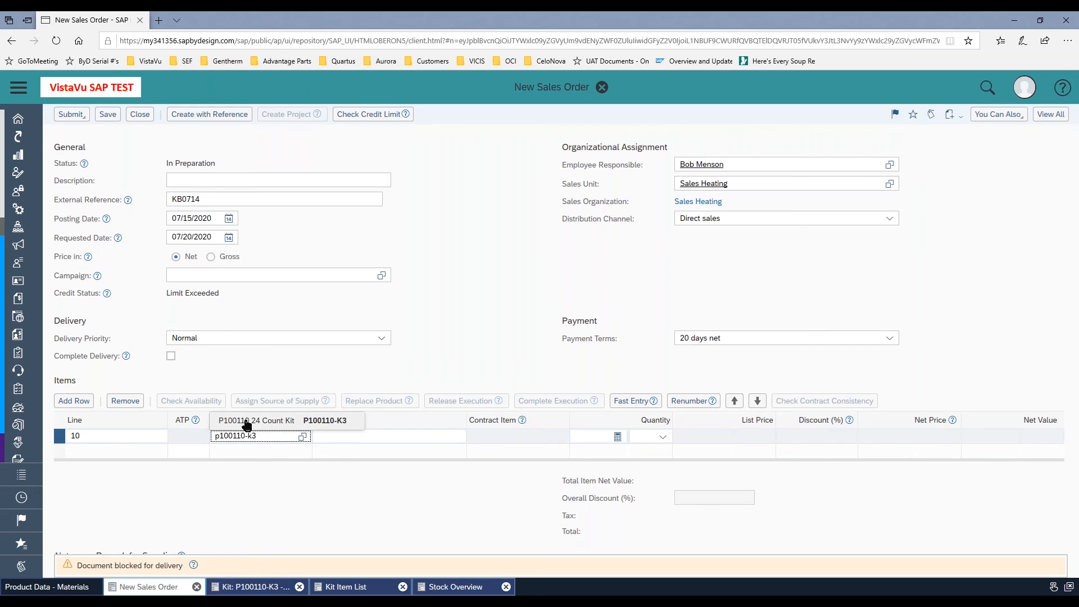
left_click(250, 421)
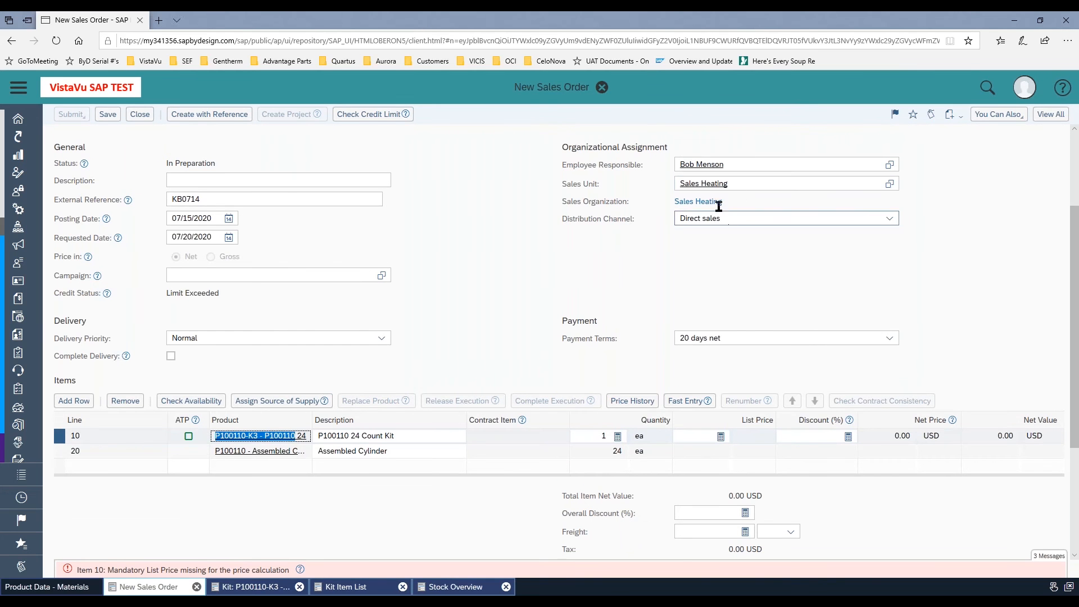
scroll(429, 211, "up", 3)
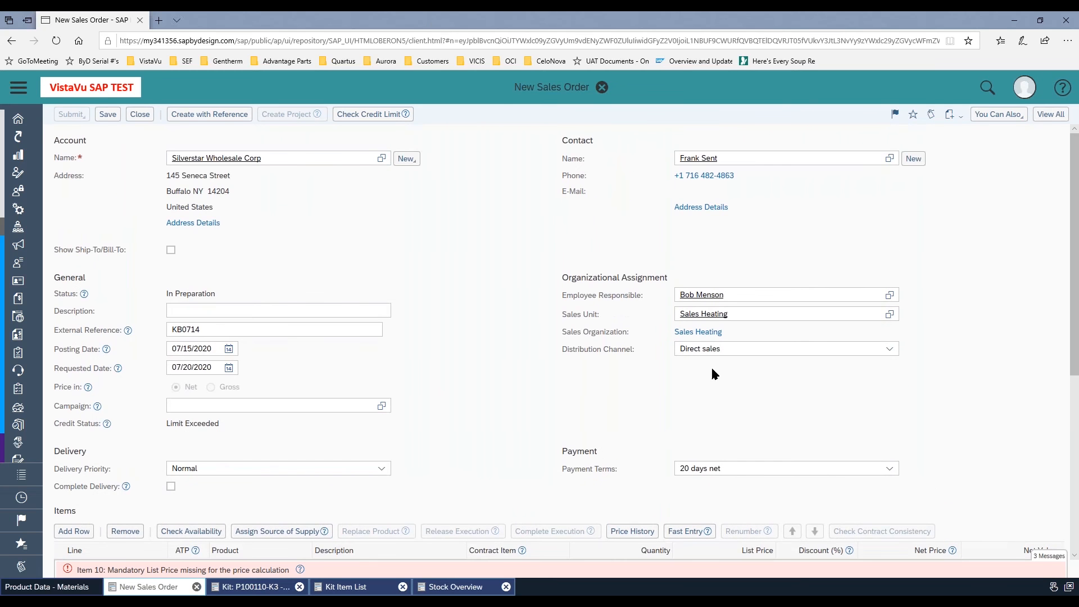
scroll(432, 453, "down", 3)
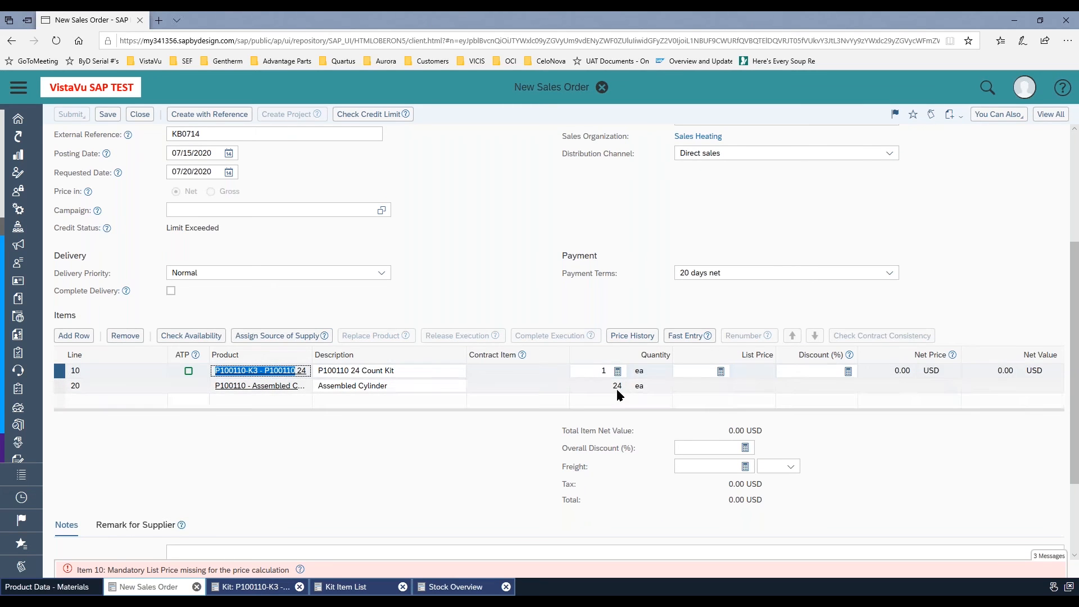
left_click(700, 371)
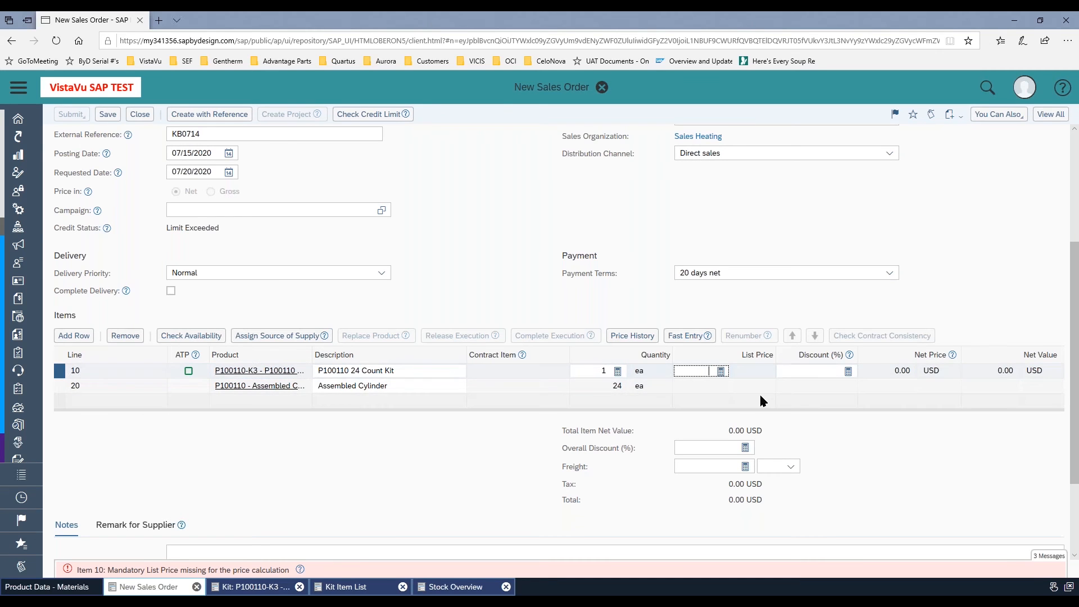
type("2")
double_click(704, 371)
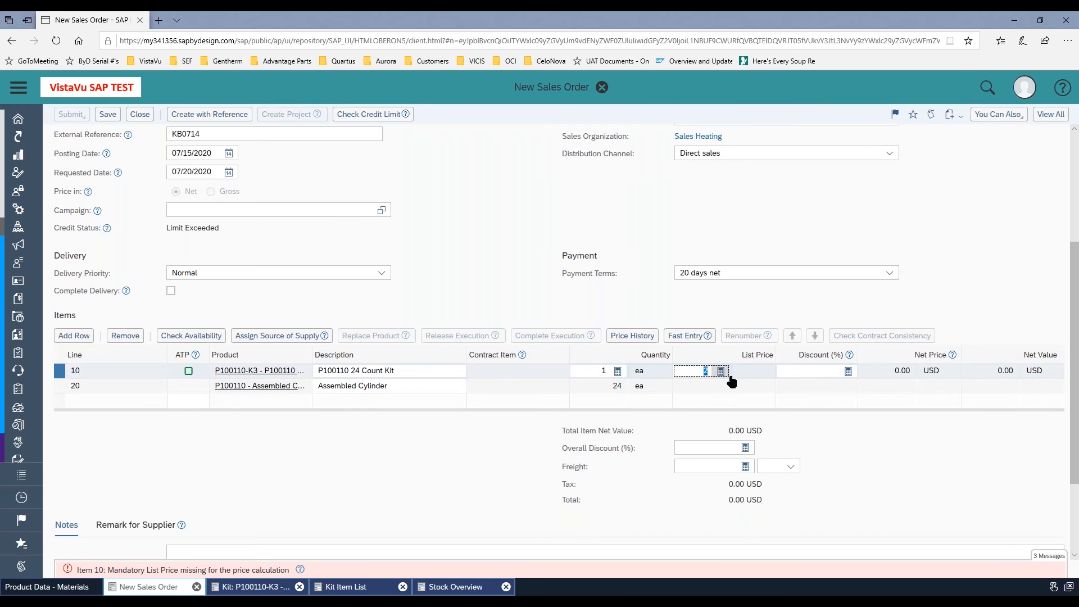
left_click_drag(600, 370, 619, 373)
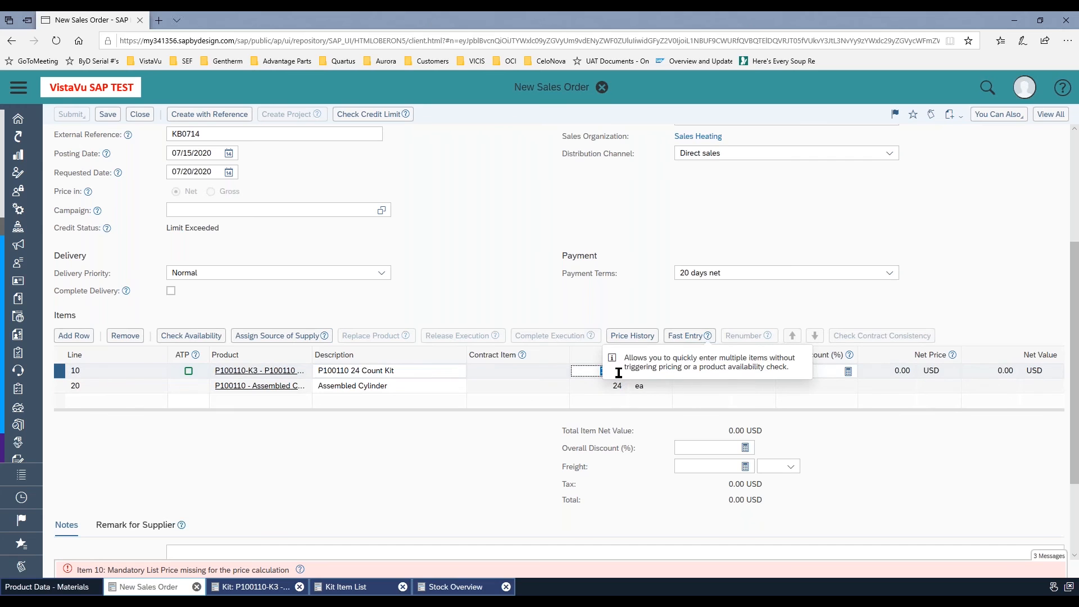
left_click(444, 441)
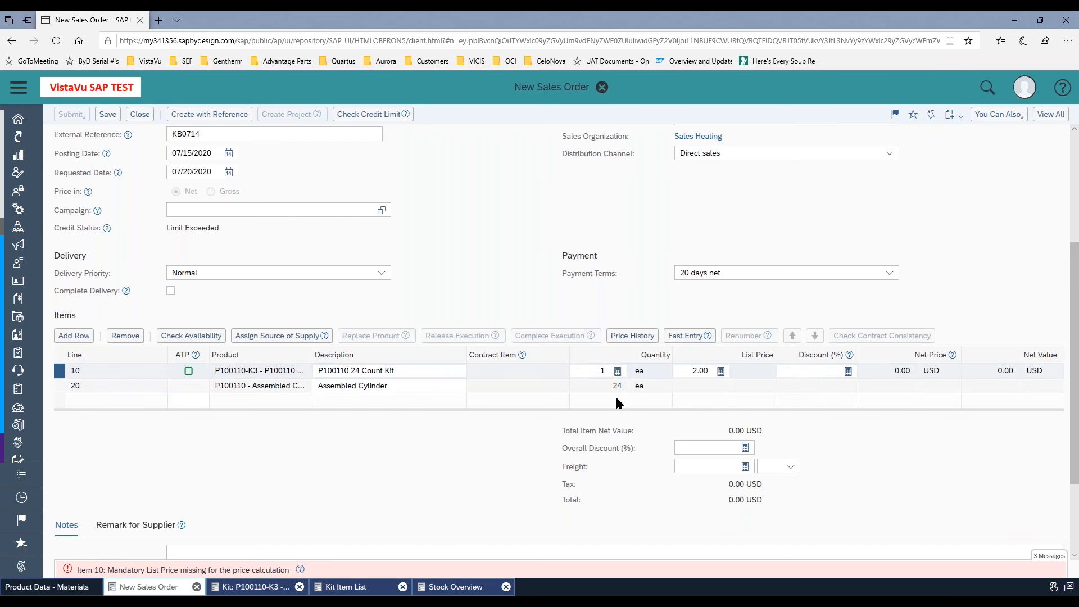
Set the kit line's quantity to 2 and its list price to 200
left_click(588, 371)
type("2")
left_click(703, 372)
type("200")
key("Return")
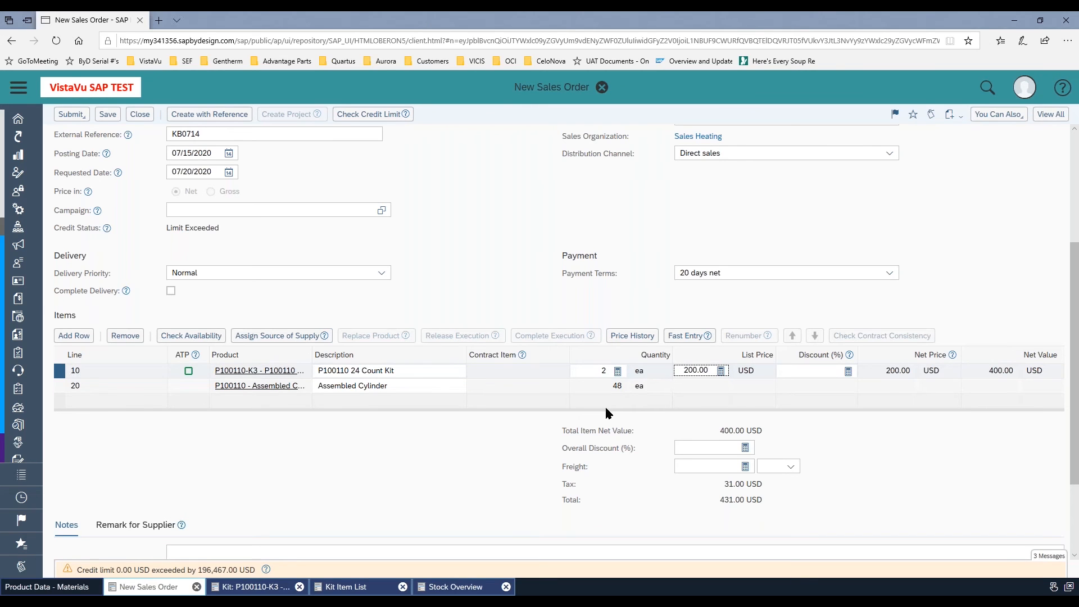
Set the sales order's delivery priority to Immediate
mouse_move(233, 564)
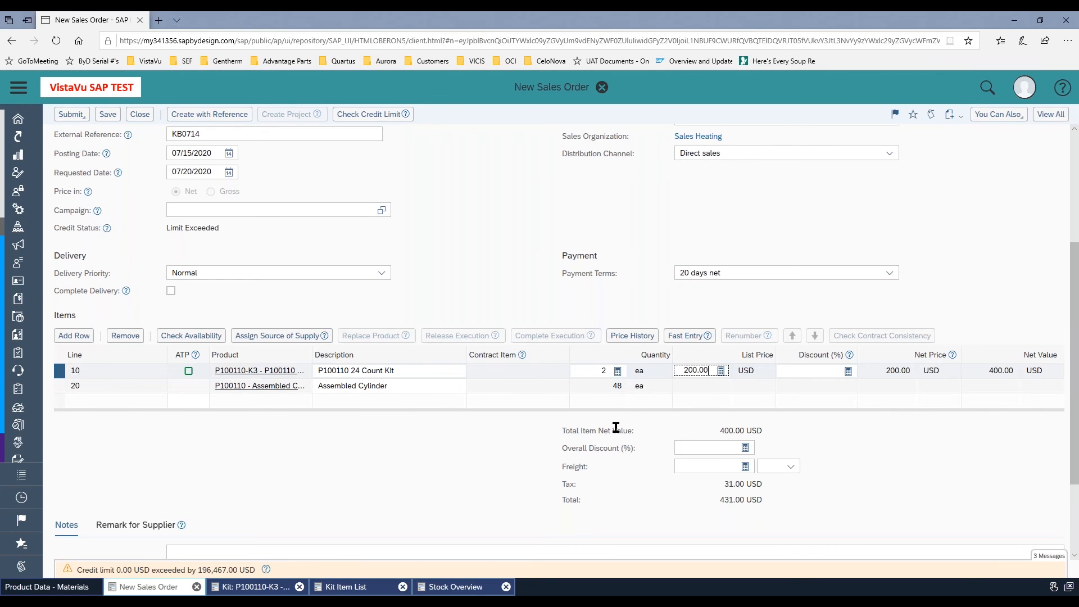
left_click(148, 575)
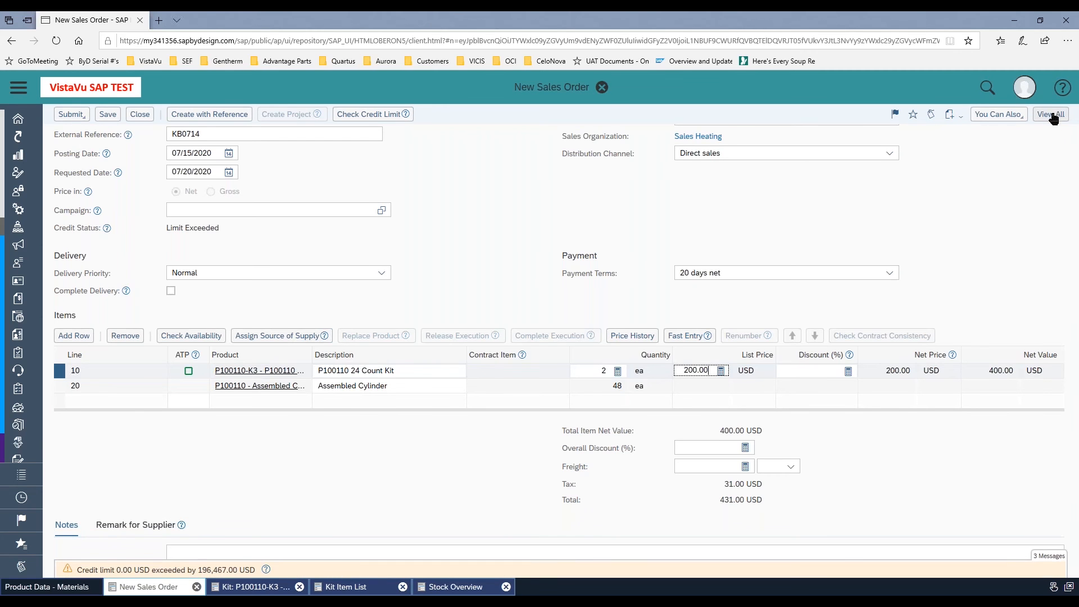
left_click(383, 273)
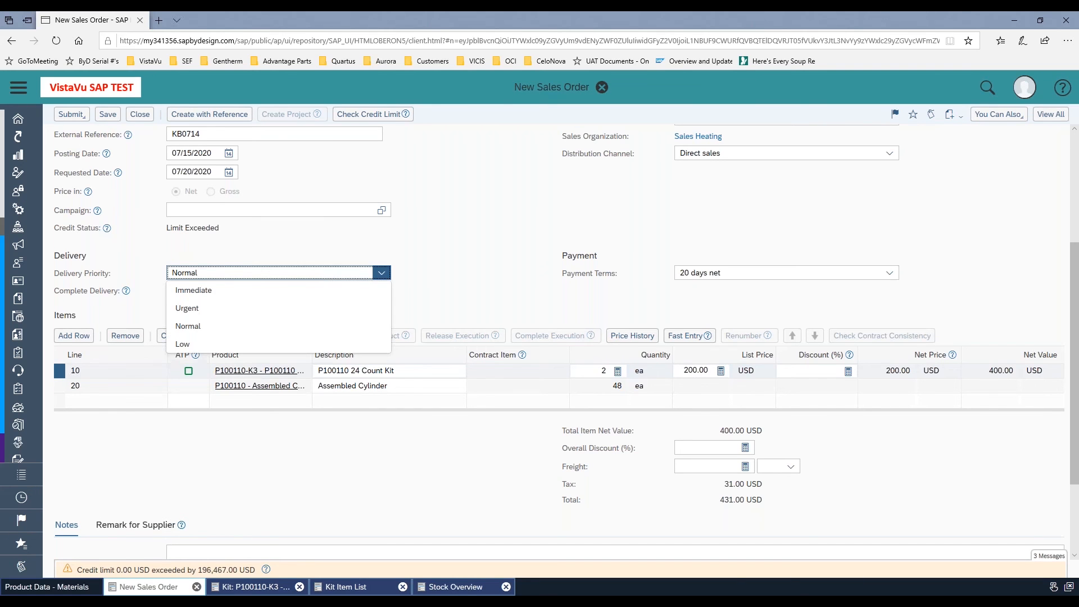
left_click(191, 291)
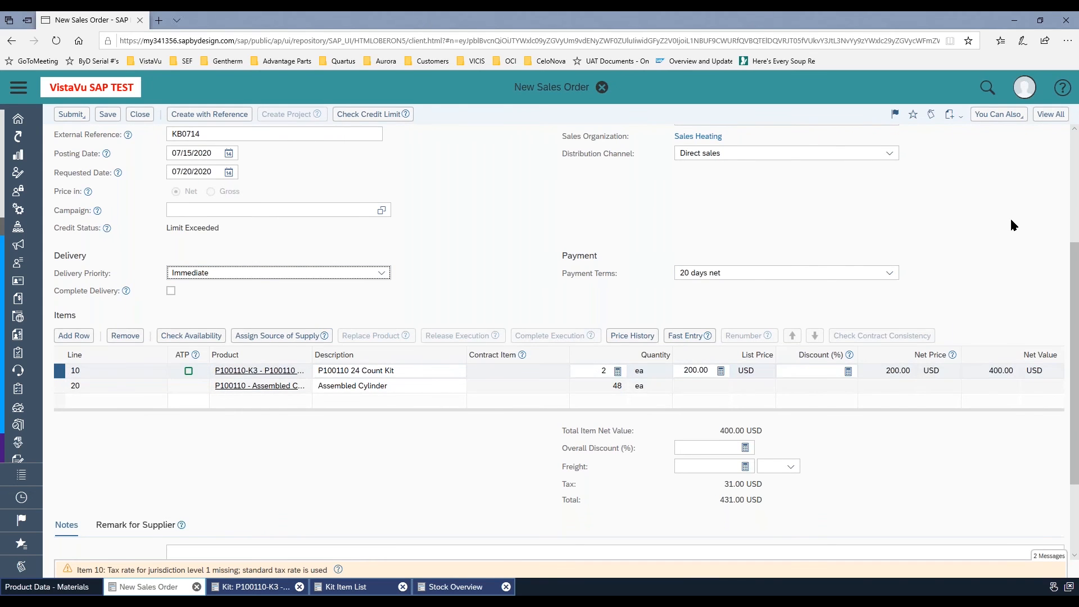
Show the full sales order details and clear the Credit limit delivery block
left_click(1049, 117)
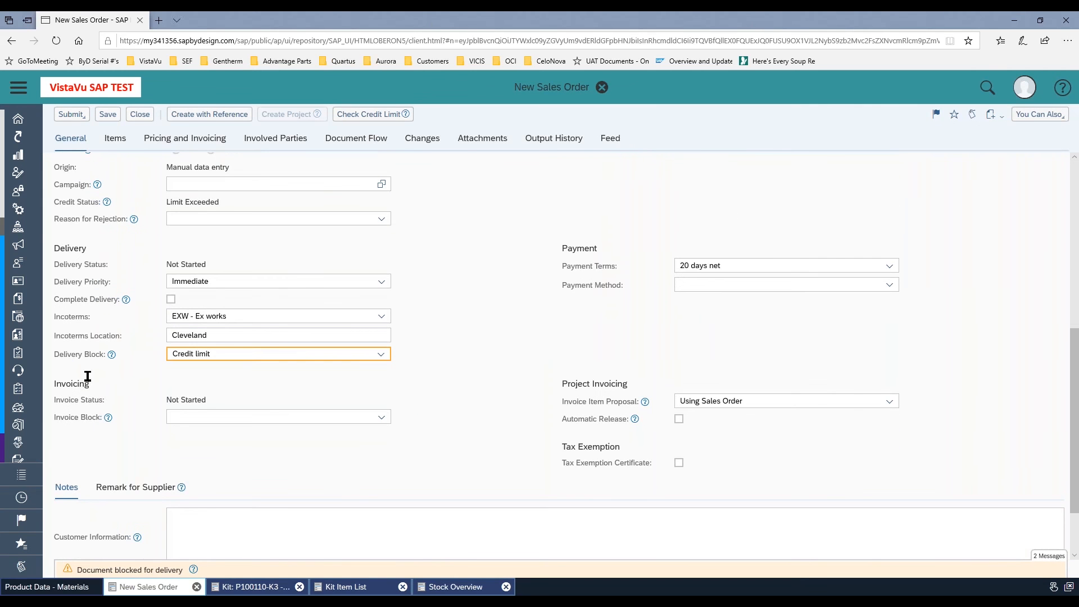
left_click_drag(213, 355, 155, 365)
key("BackSpace")
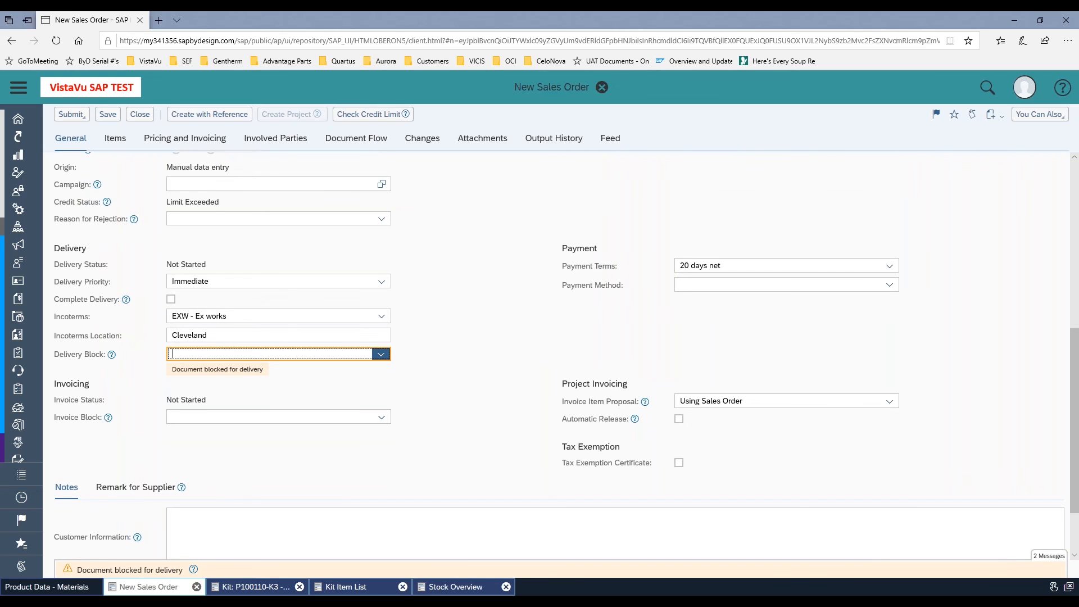
Save the sales order and submit it
left_click(115, 117)
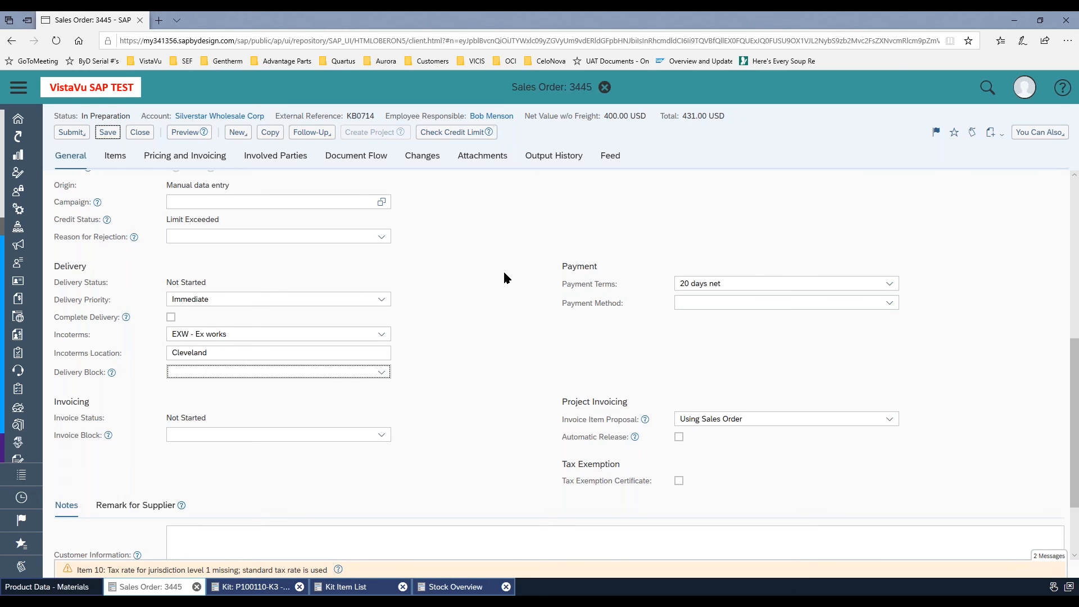
left_click(79, 135)
left_click(80, 149)
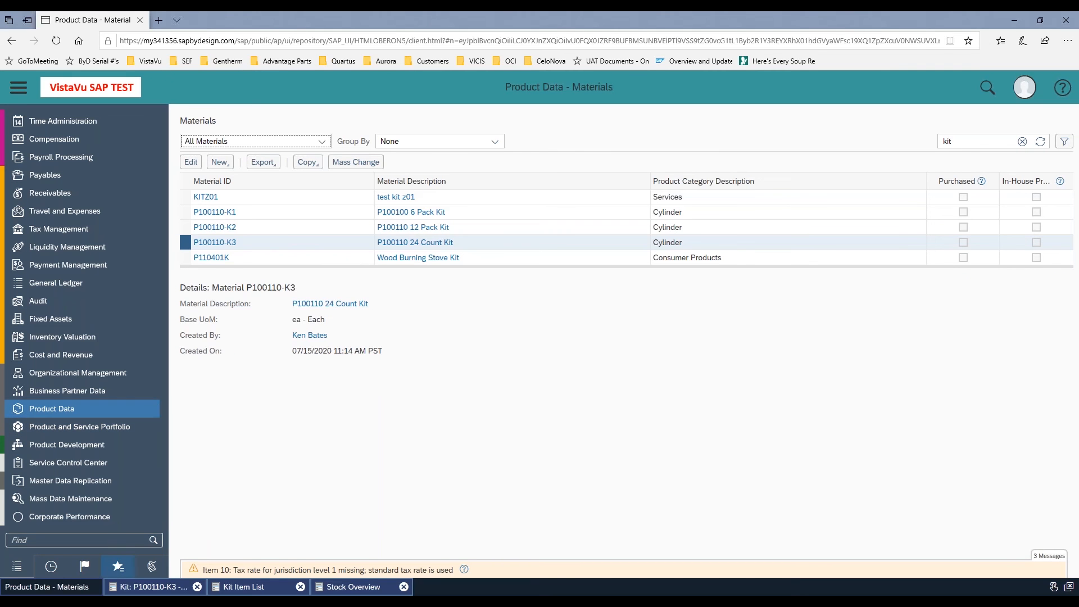
List all sales orders and preview the order confirmation of the kit's submitted sales order, closing it after review
scroll(96, 415, "up", 15)
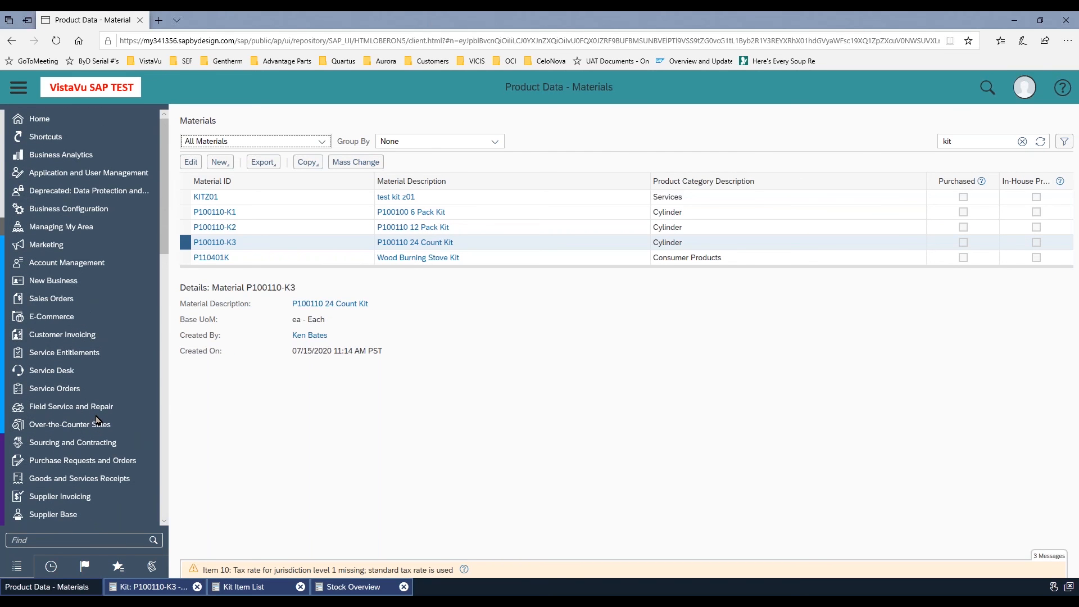
mouse_move(63, 299)
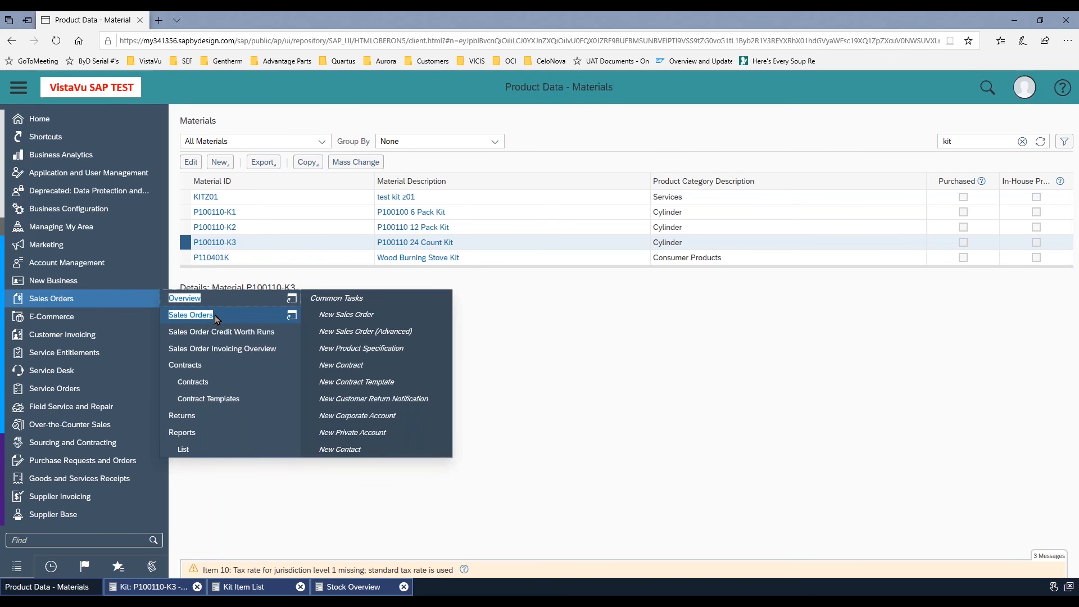
left_click(212, 316)
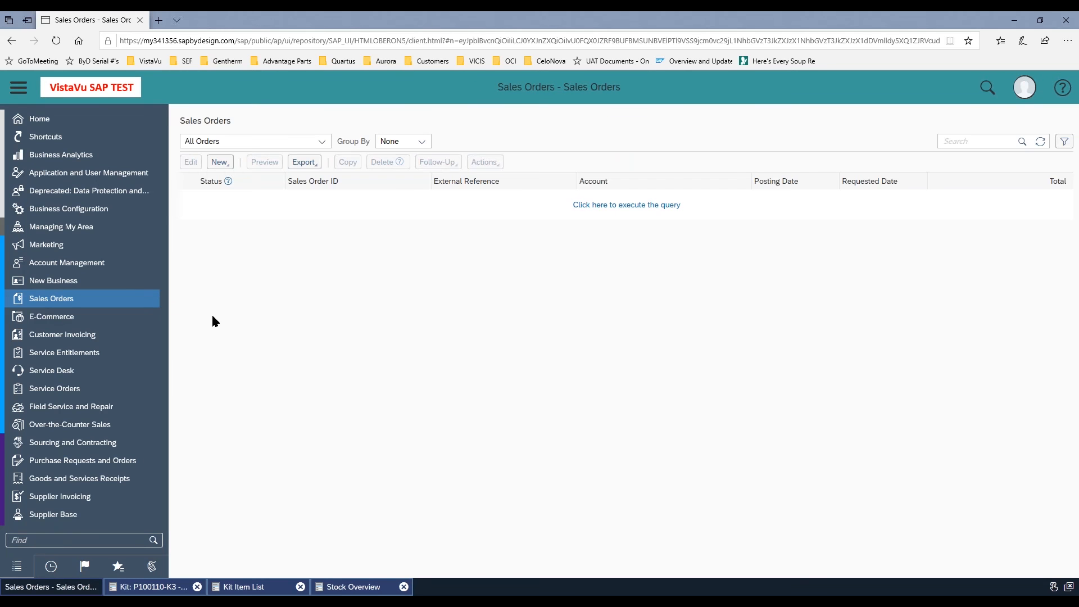
left_click(594, 208)
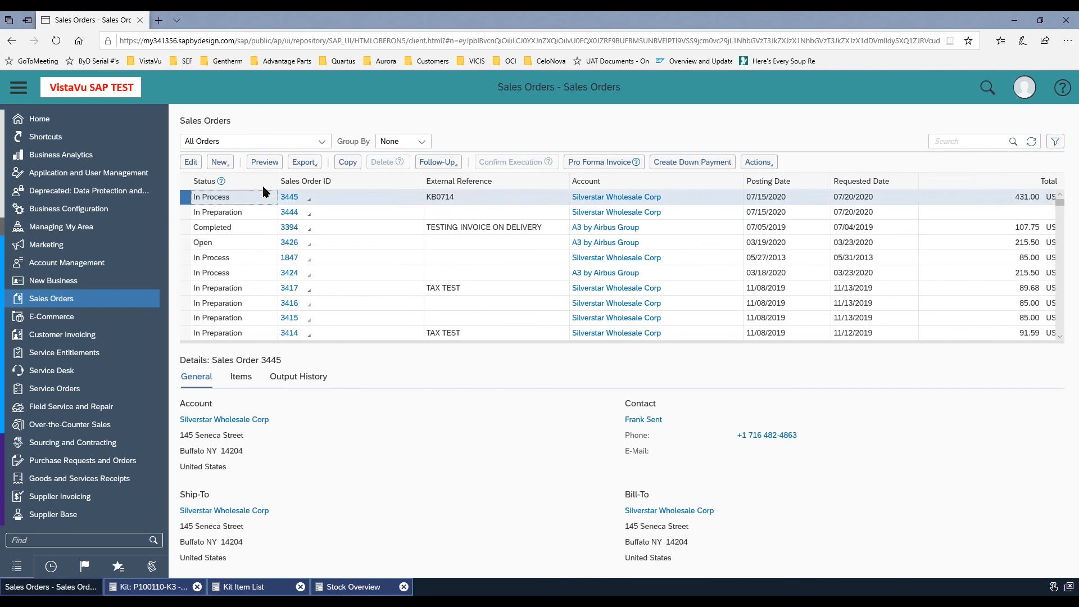
left_click(272, 164)
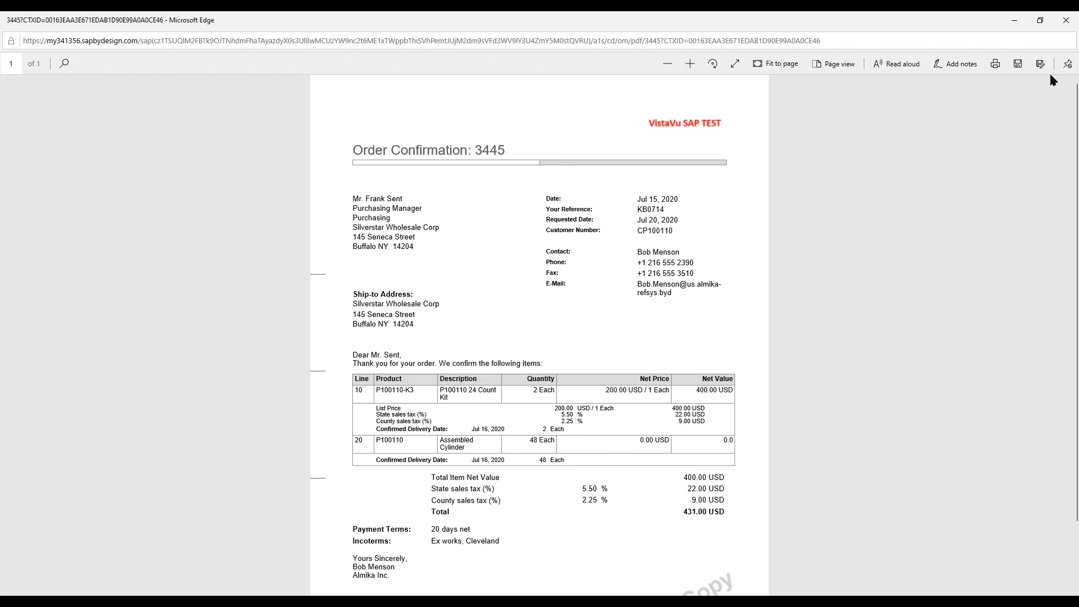
left_click(1066, 20)
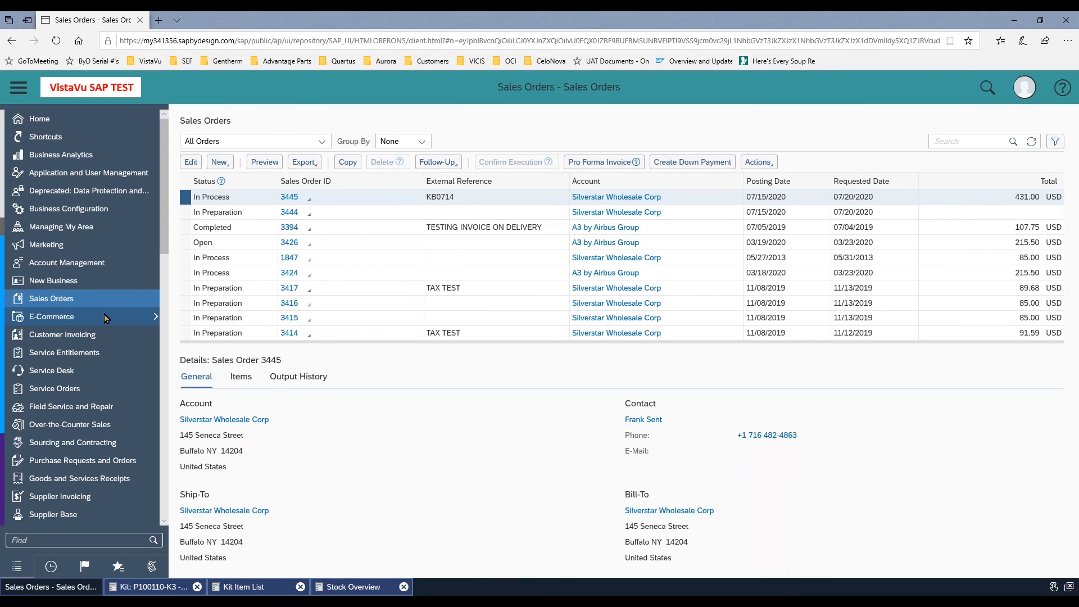
Find the sales order's delivery proposal in Outbound Logistics under All Proposals by Selection and create a warehouse request for it
scroll(92, 300, "down", 3)
scroll(92, 301, "down", 2)
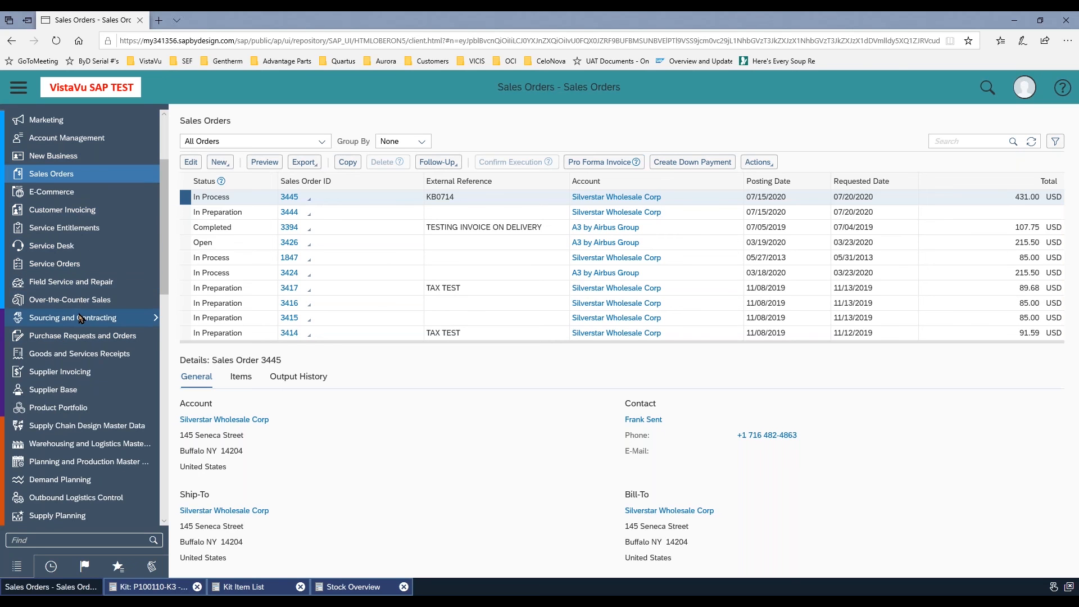
scroll(90, 331, "down", 2)
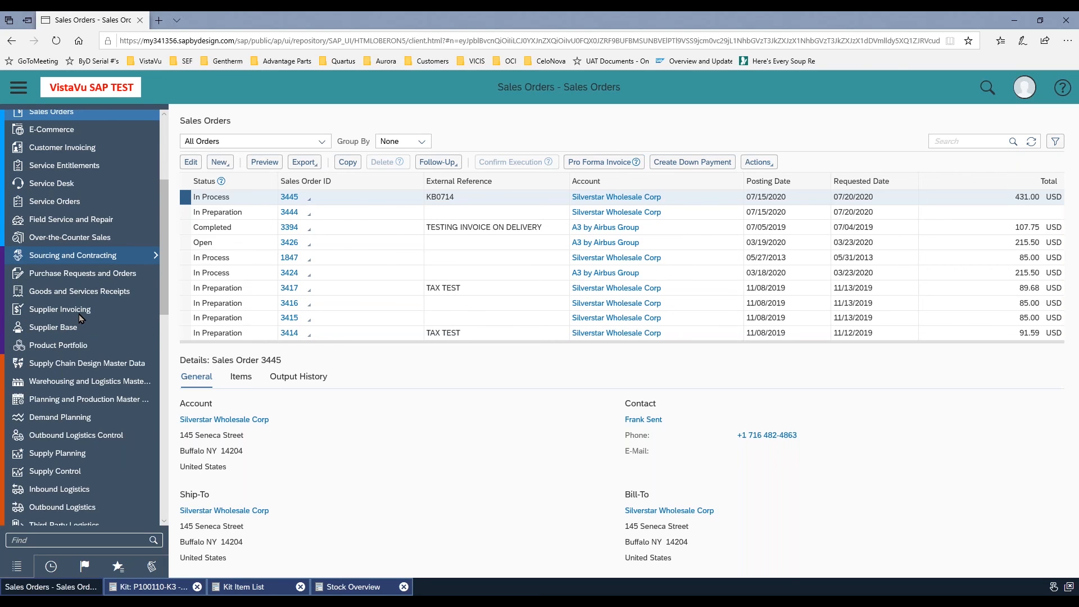
scroll(79, 314, "down", 2)
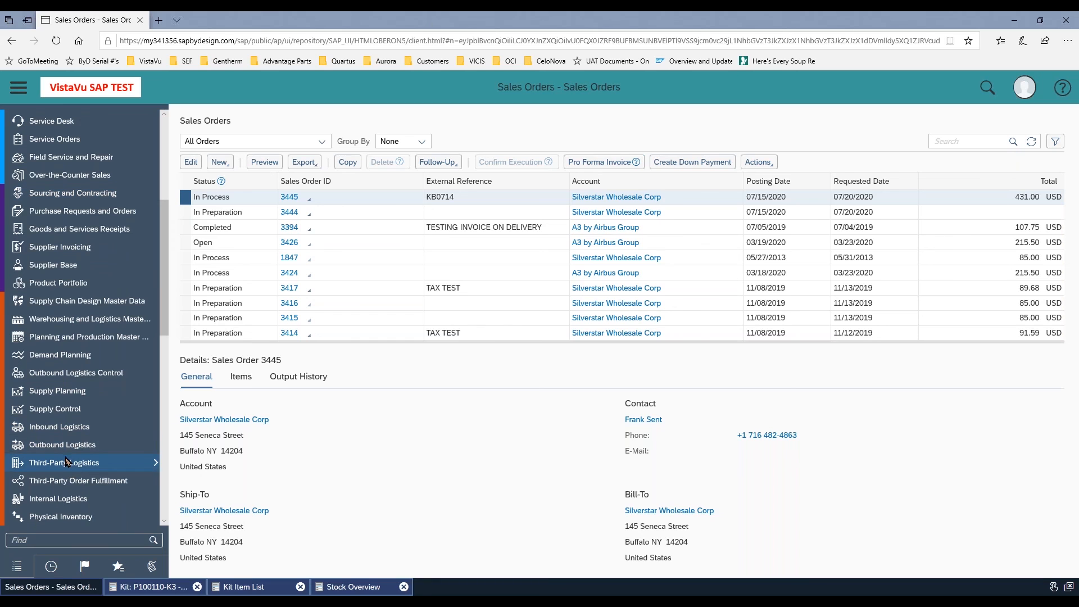
mouse_move(64, 446)
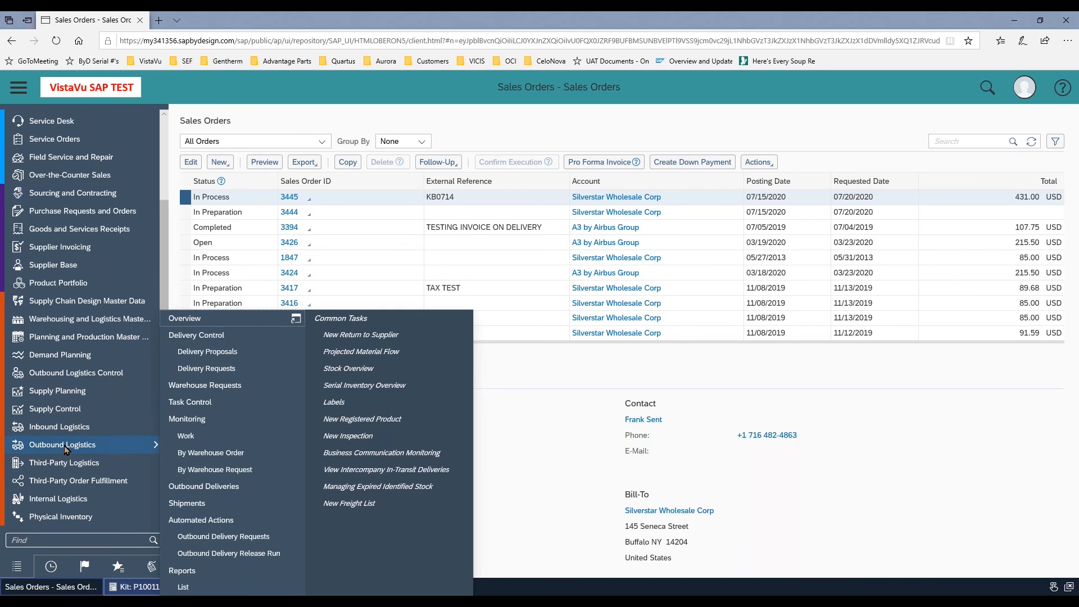
left_click(222, 354)
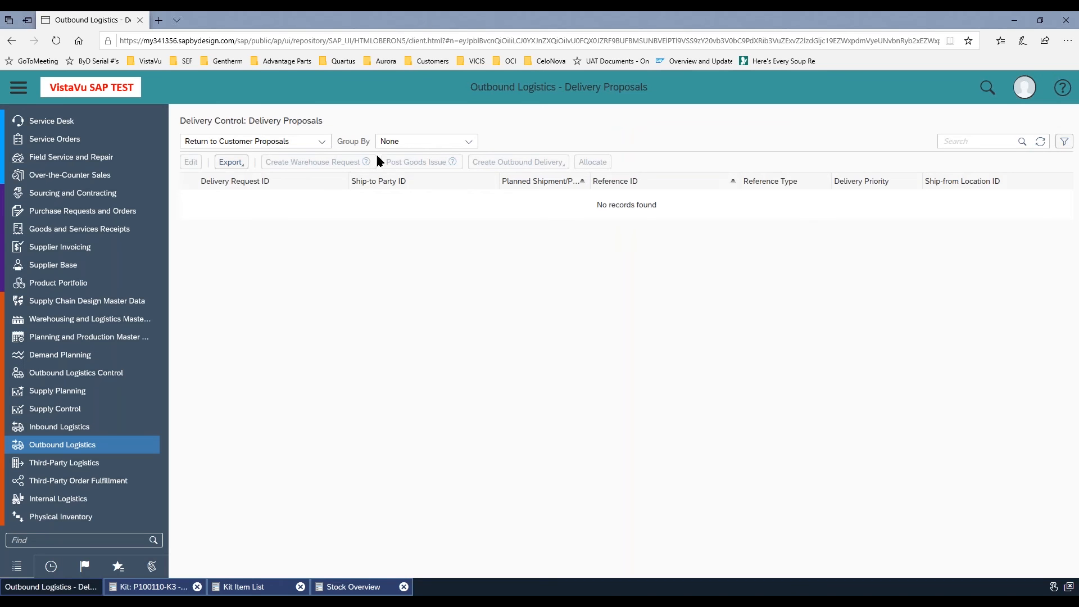
left_click(322, 142)
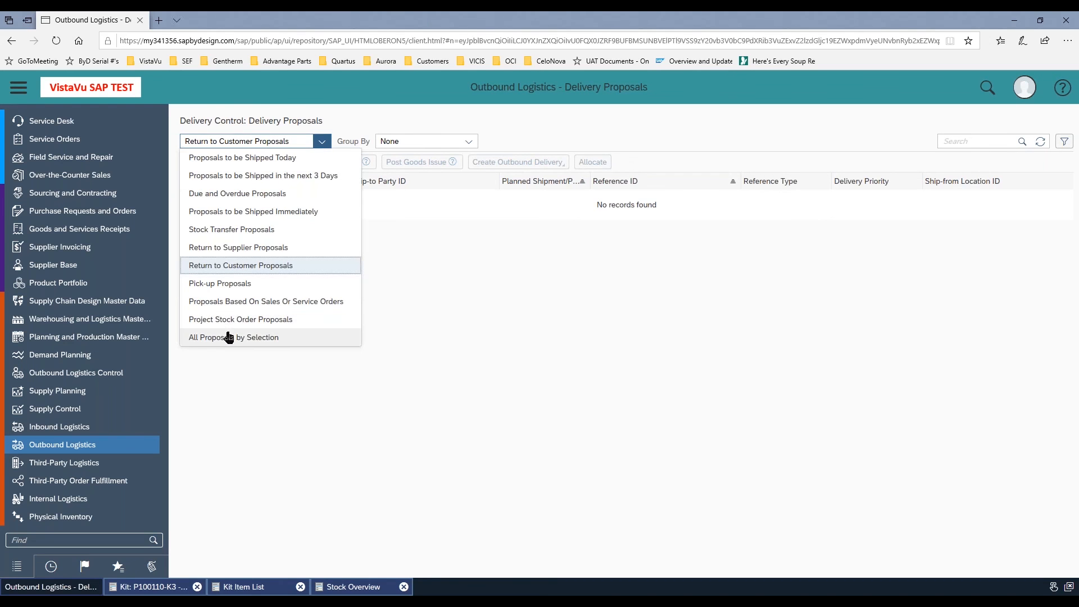
left_click(229, 337)
left_click(941, 142)
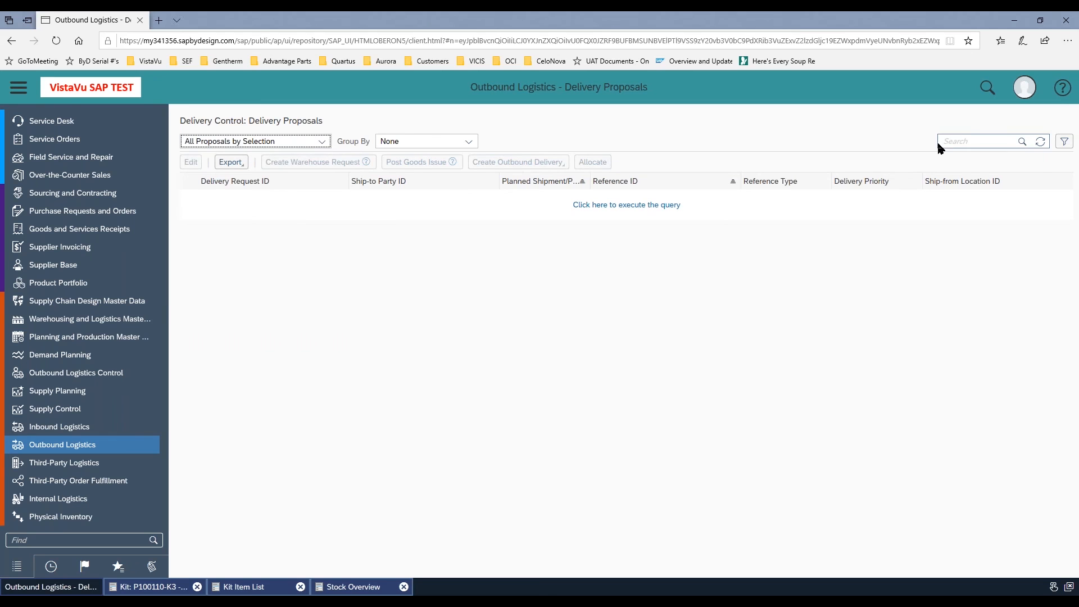
type("3445")
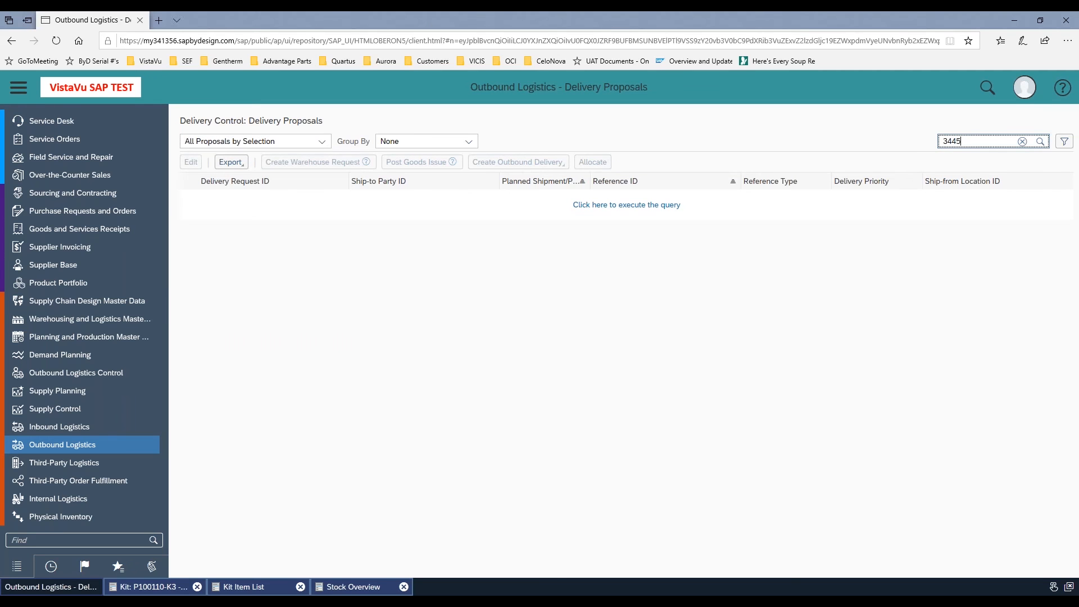
key("Return")
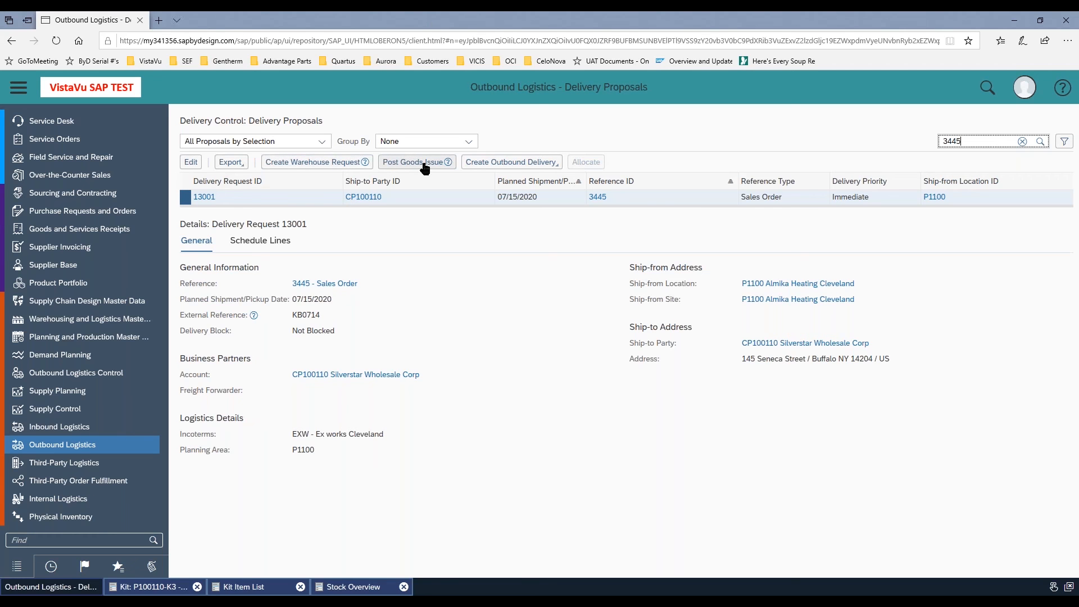
left_click(325, 164)
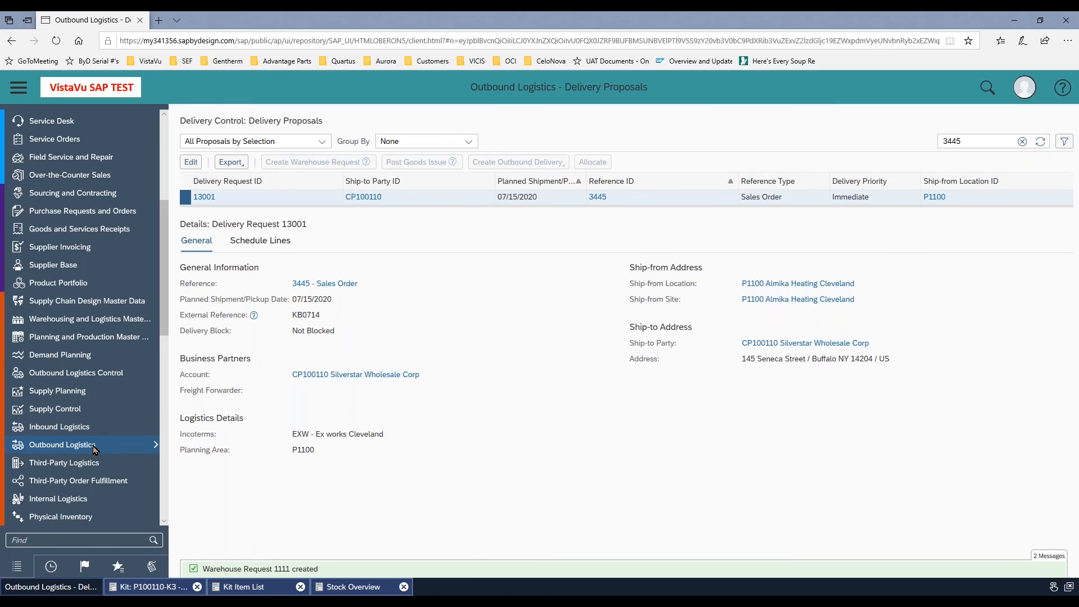
Find the sales order's pick task among the Warehouse Tasks Not Started in Outbound Logistics Task Control
mouse_move(92, 446)
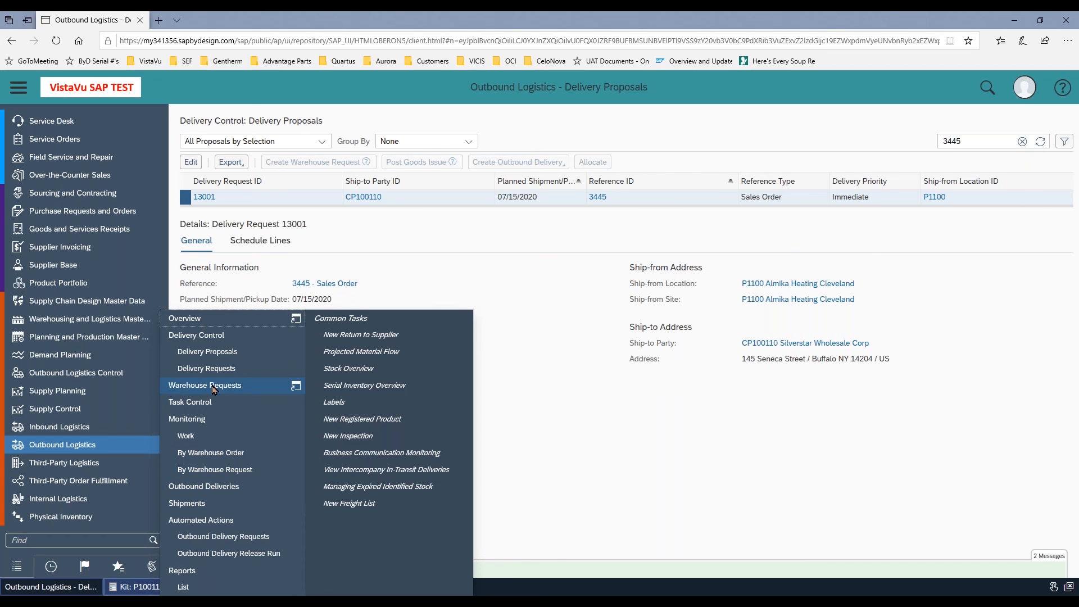
left_click(187, 402)
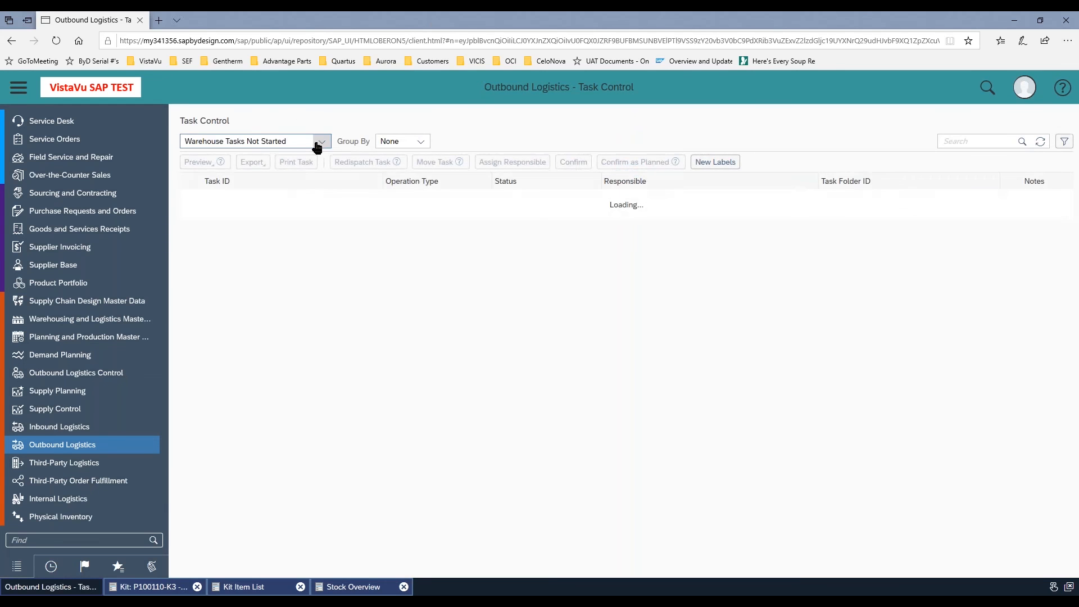
left_click(947, 144)
type("3445")
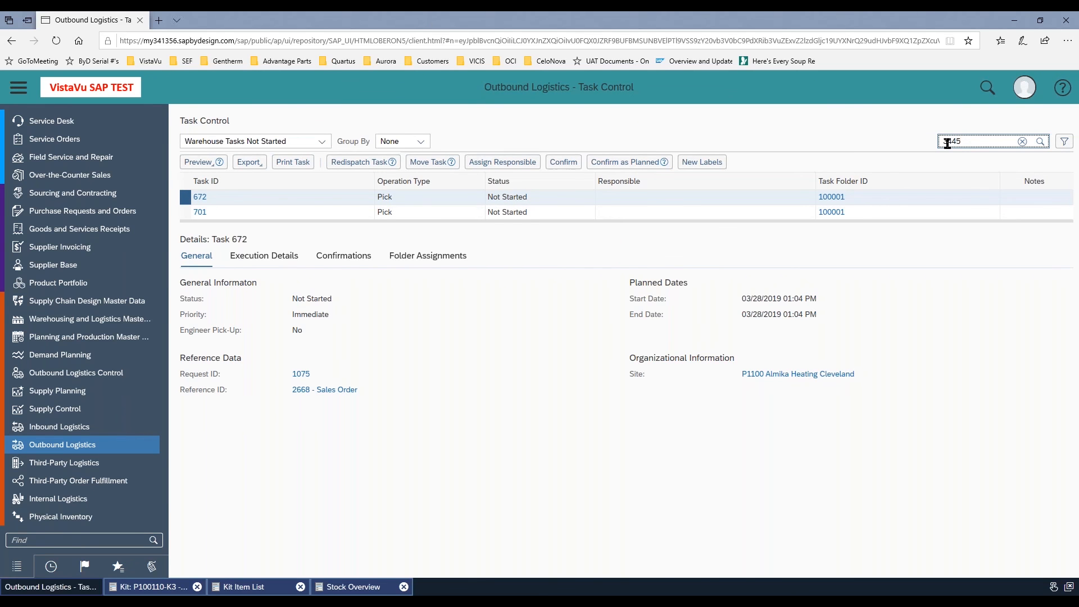
key("Return")
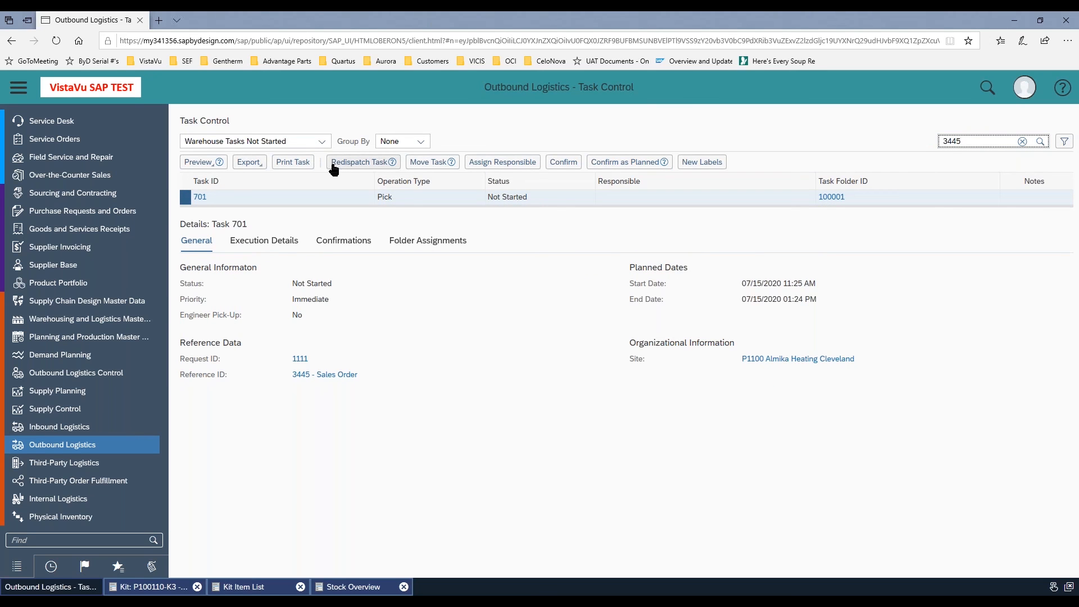
Preview the pick task's move list in a maximized window and close it
left_click(214, 163)
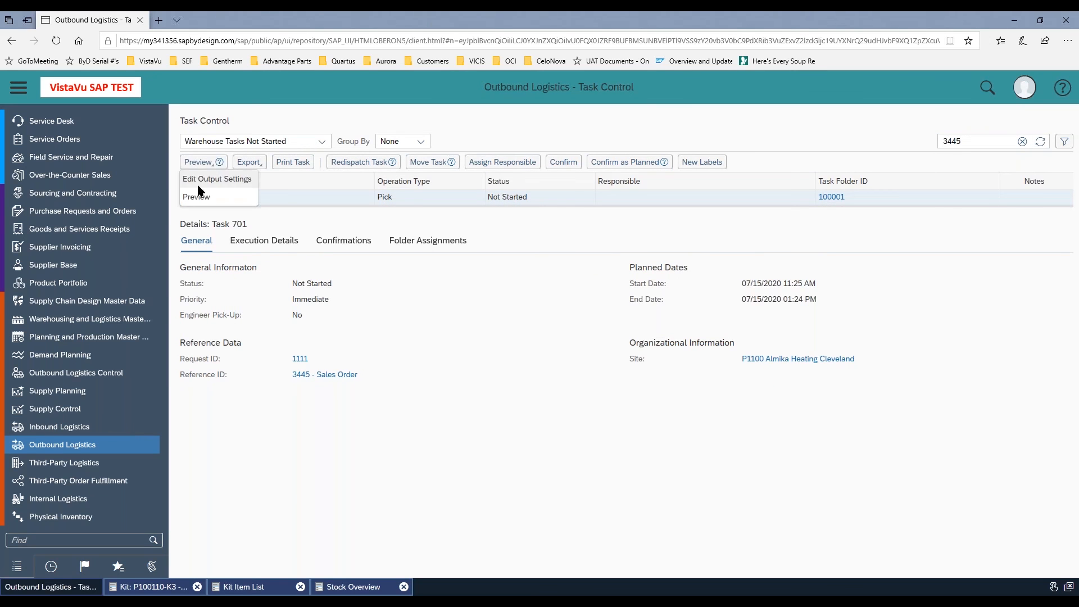
left_click(196, 200)
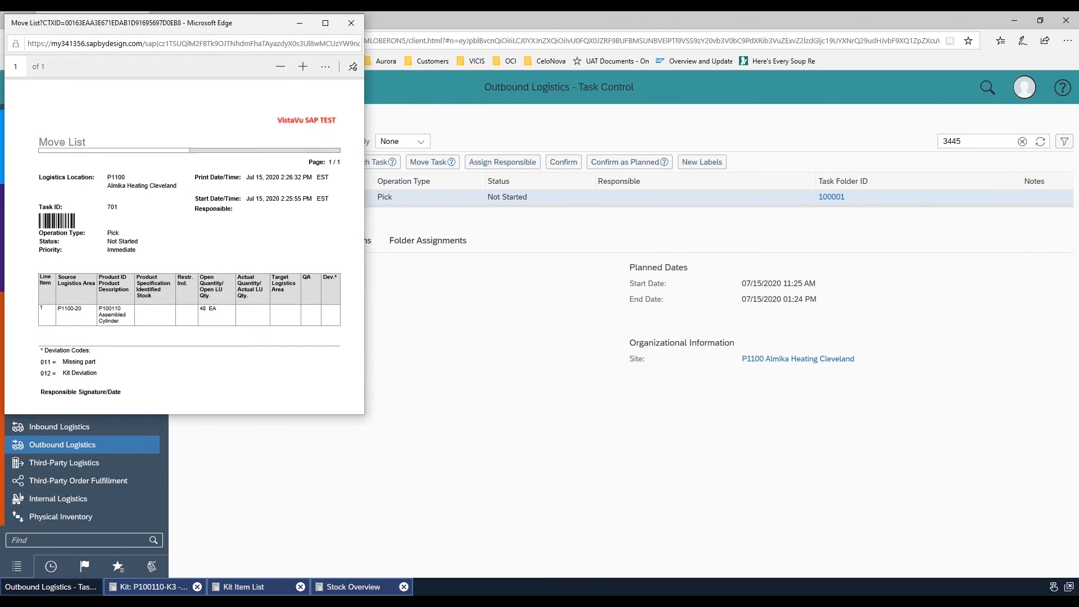
left_click(325, 23)
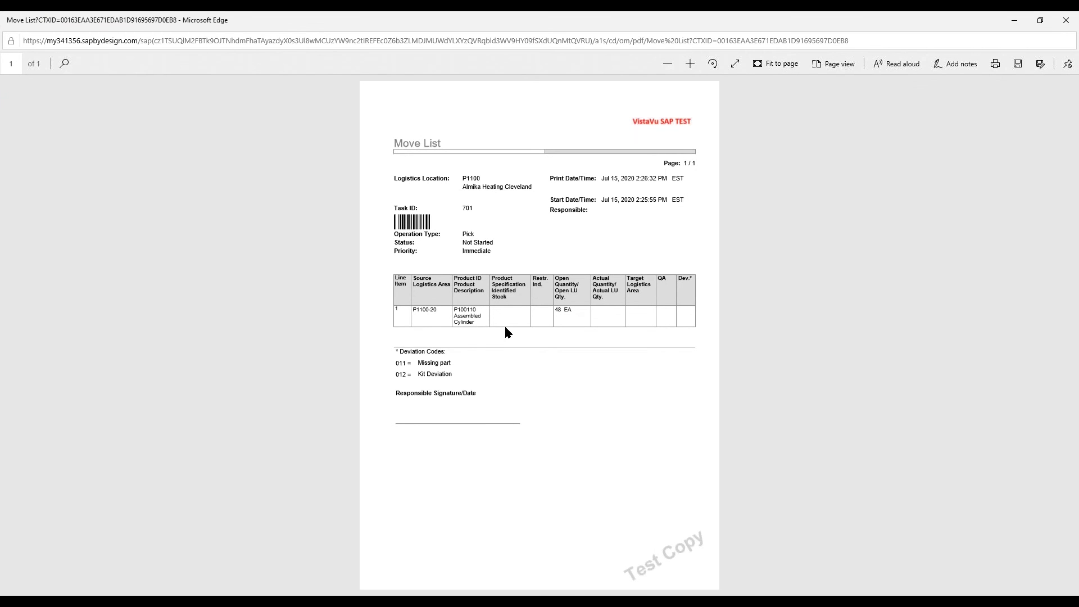
left_click(1064, 22)
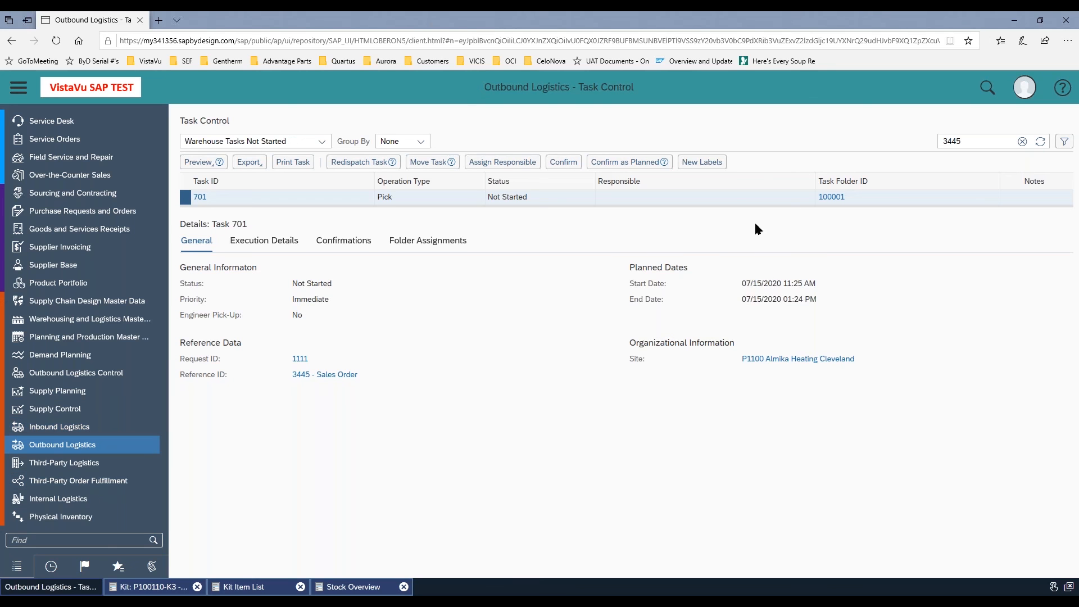
Confirm the pick task with the proposed quantity and source logistics area, save it, and refresh the task list
left_click(563, 162)
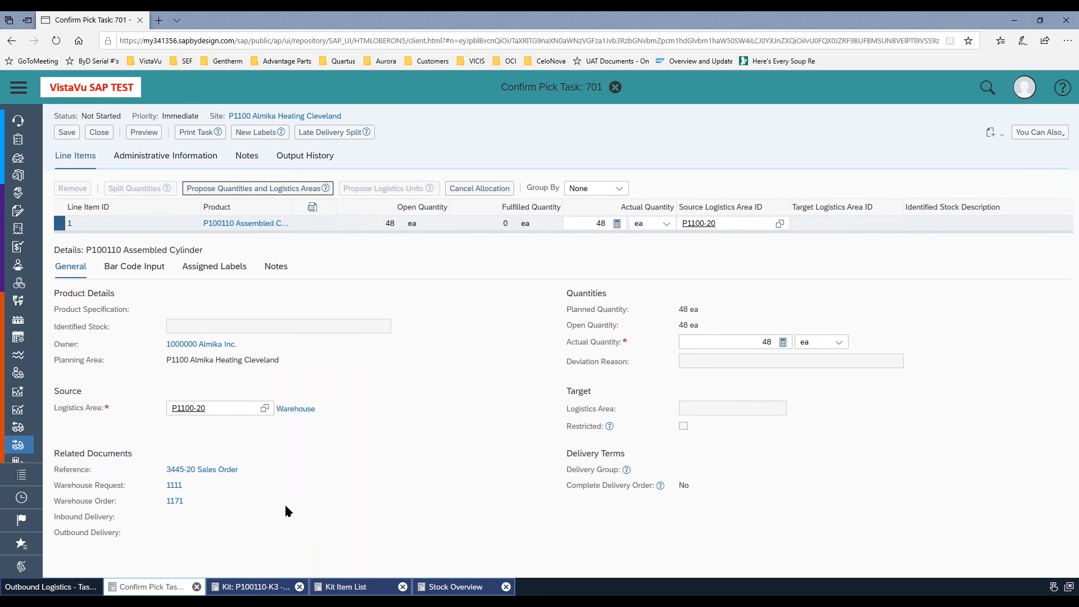
left_click(65, 134)
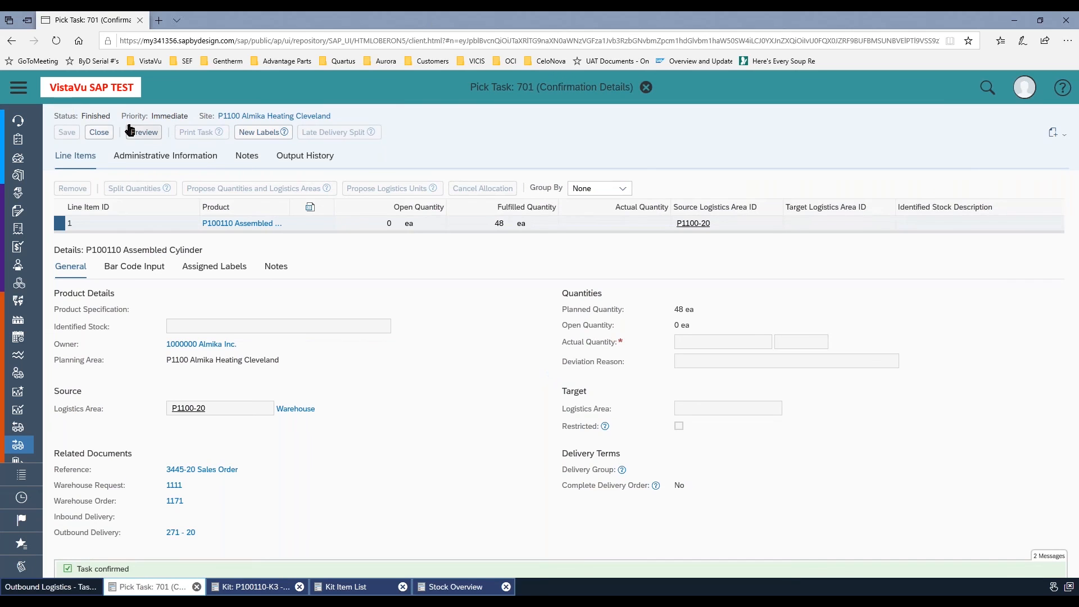
left_click(97, 133)
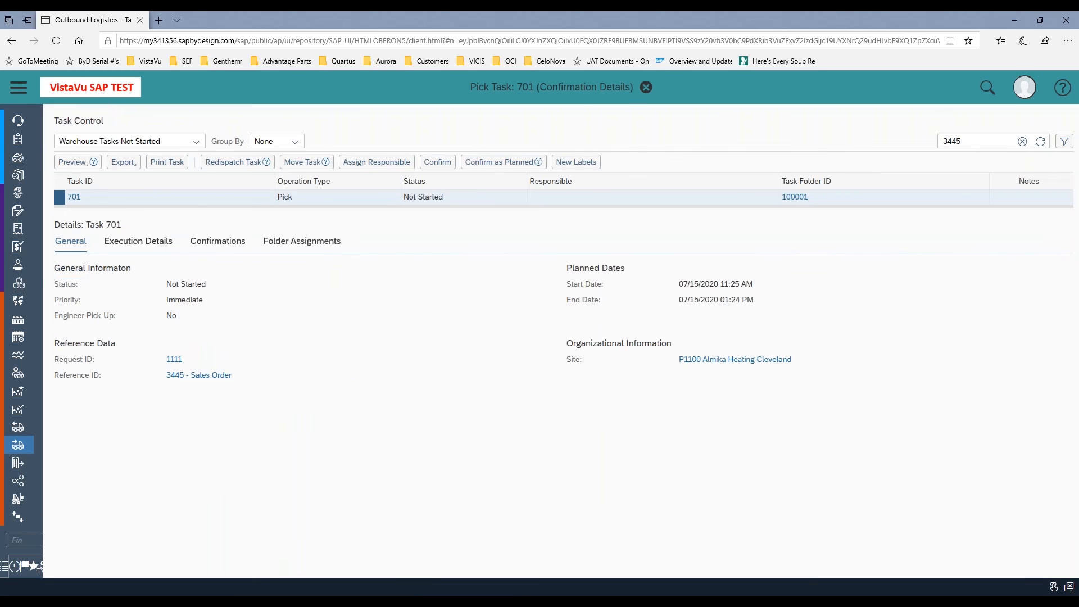
left_click(1040, 141)
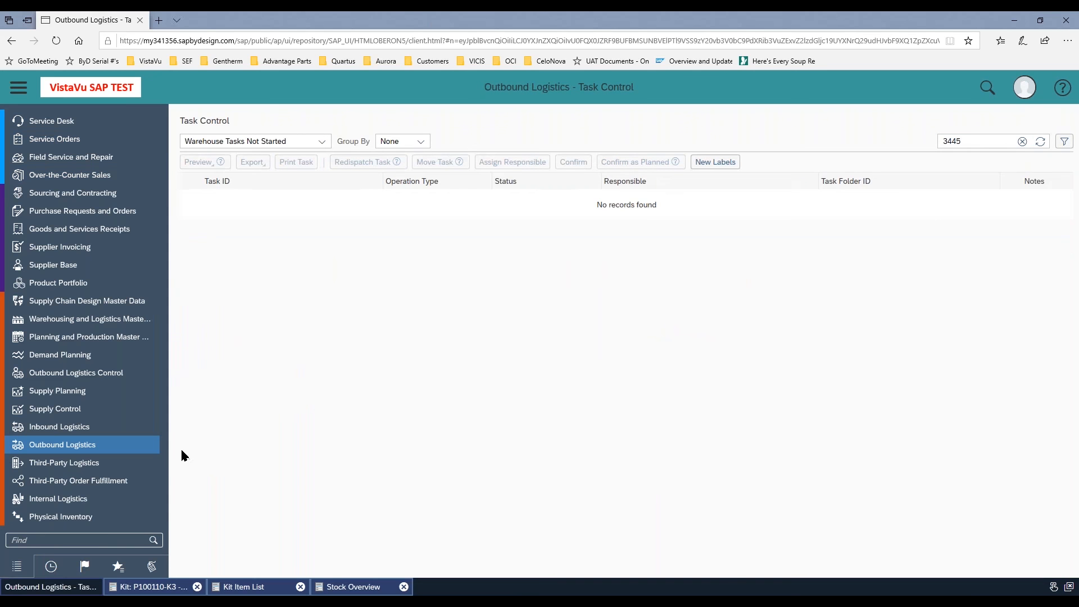
Preview the customer invoice for the kit delivery's invoice request under Customer Invoicing and close the preview
scroll(94, 447, "up", 5)
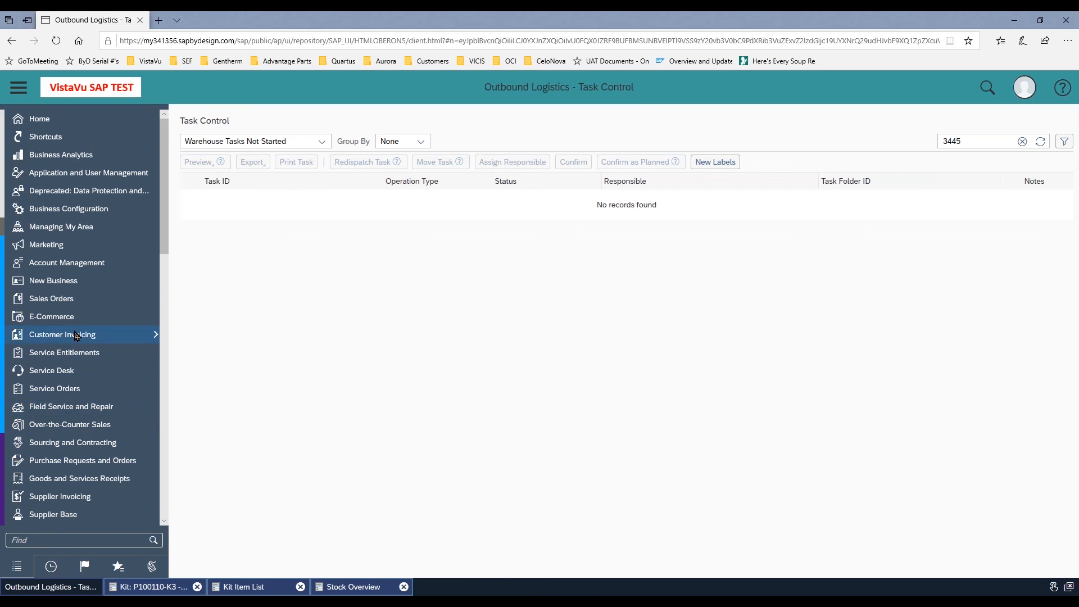
mouse_move(76, 335)
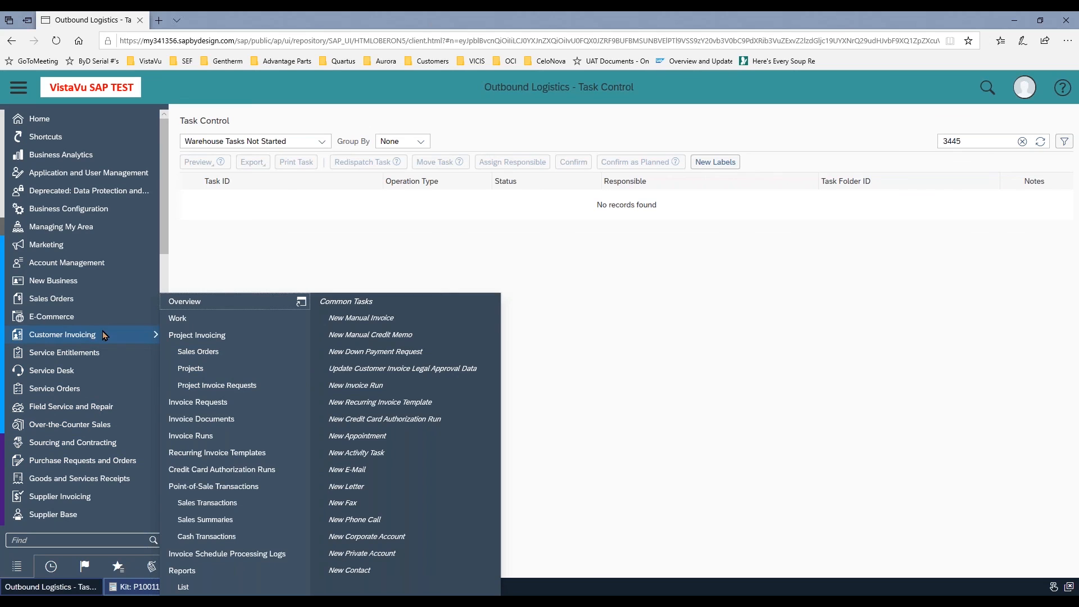
left_click(194, 402)
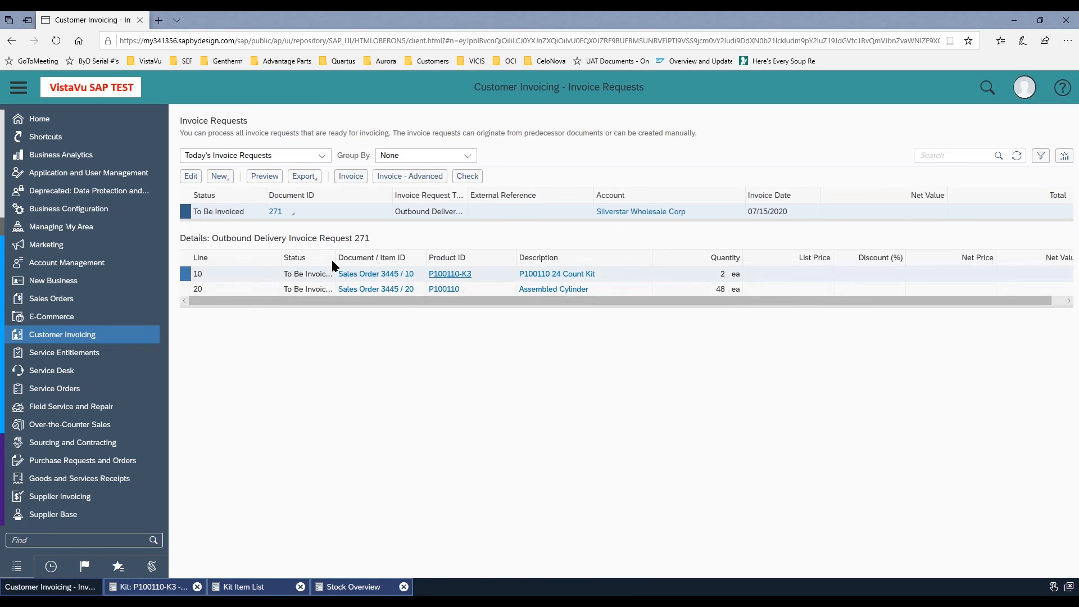
left_click(262, 178)
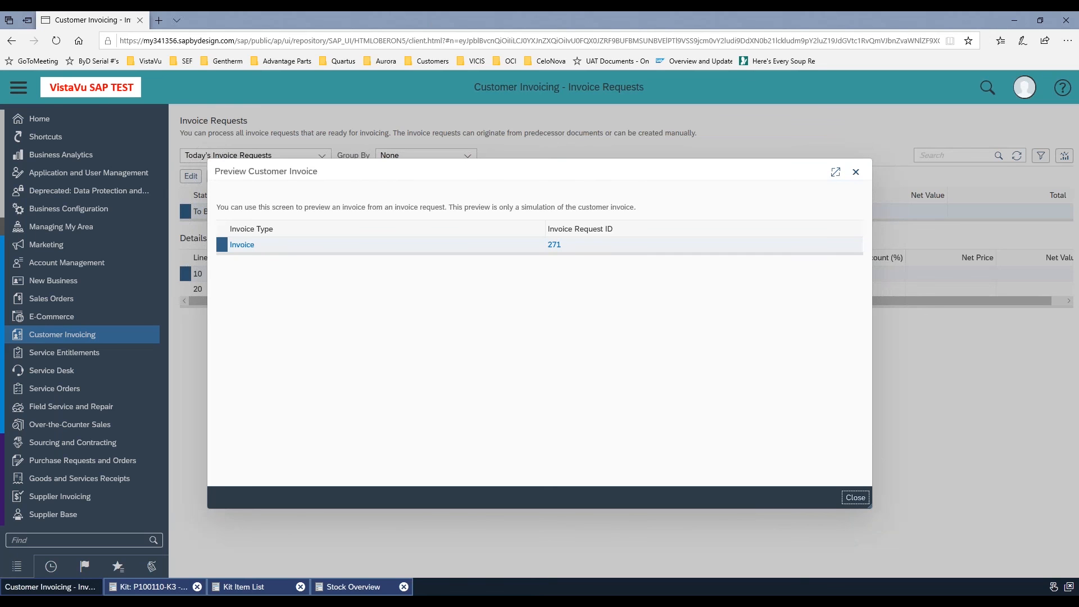
left_click(242, 247)
left_click(241, 245)
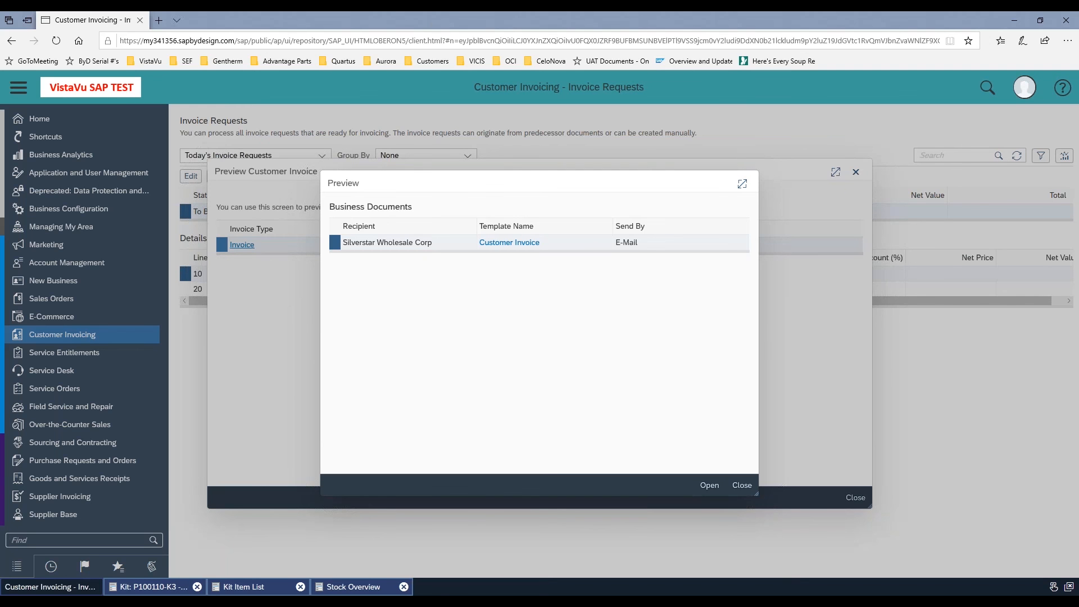
left_click(709, 485)
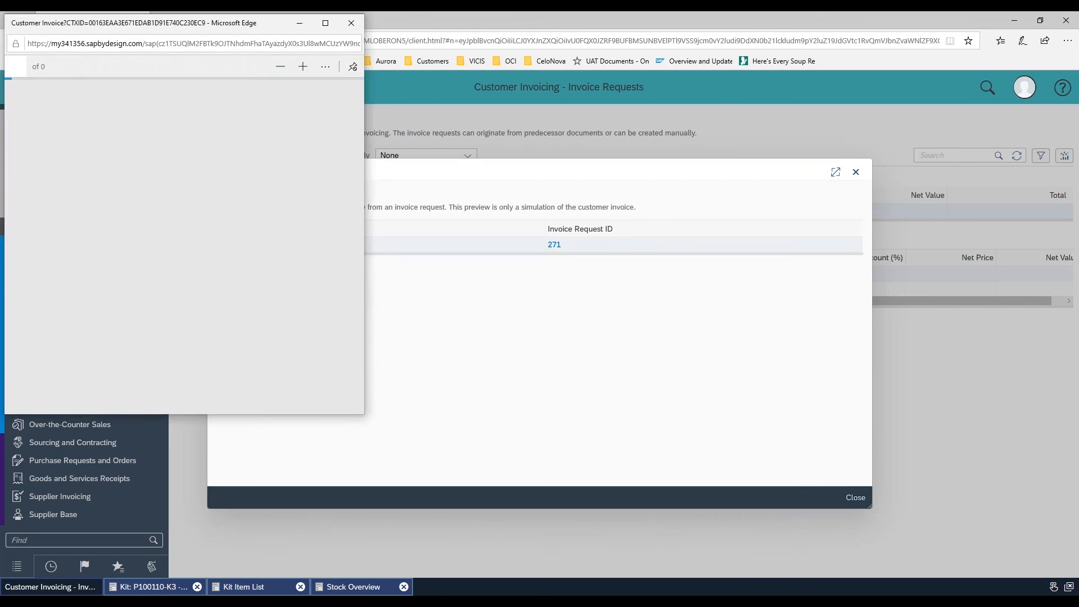
left_click(325, 22)
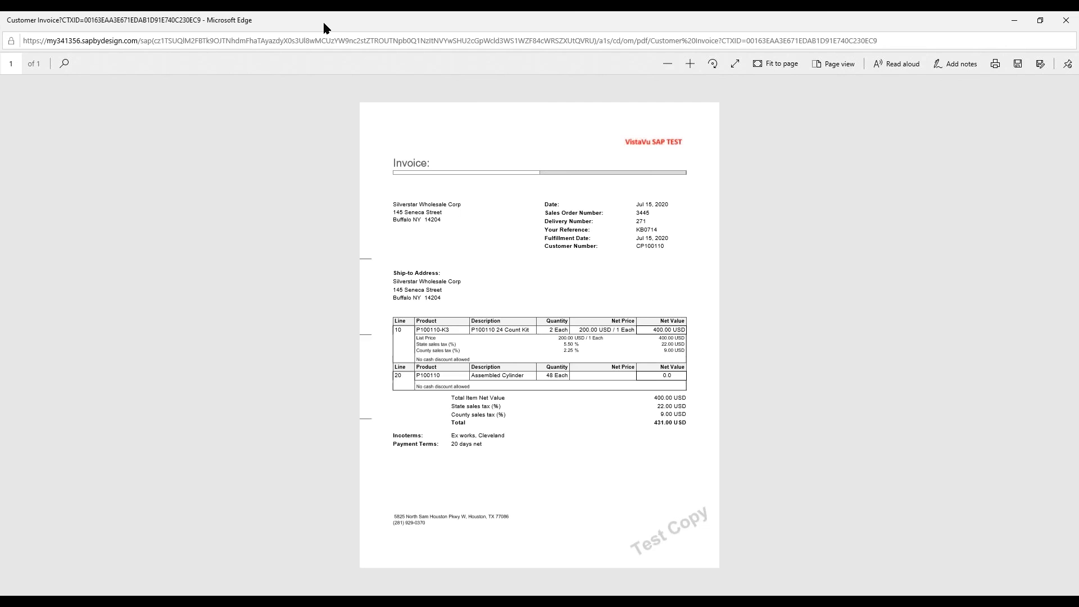
left_click(1064, 19)
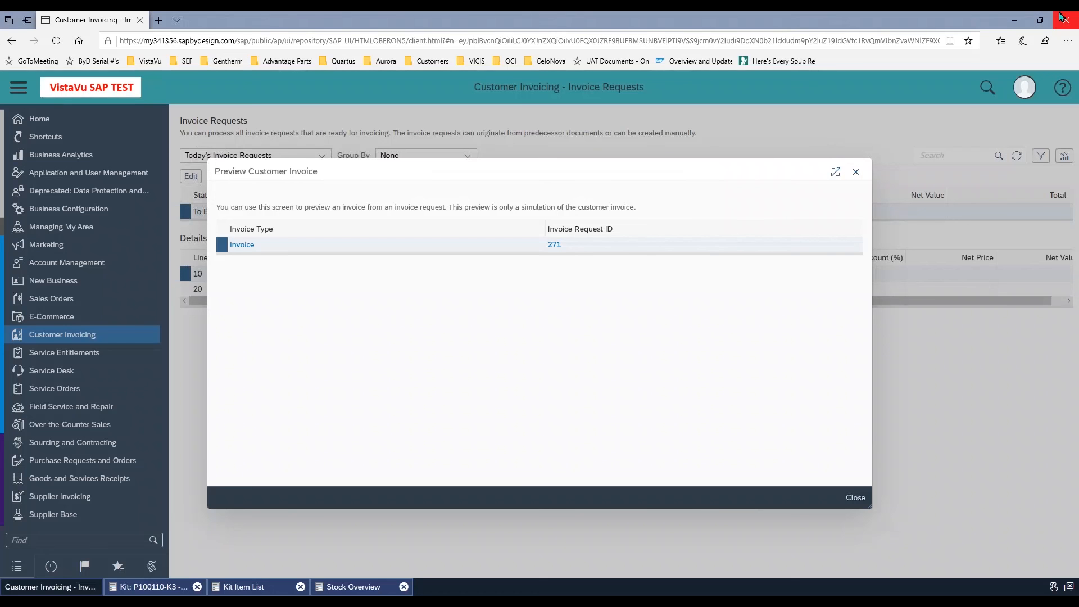
left_click(855, 172)
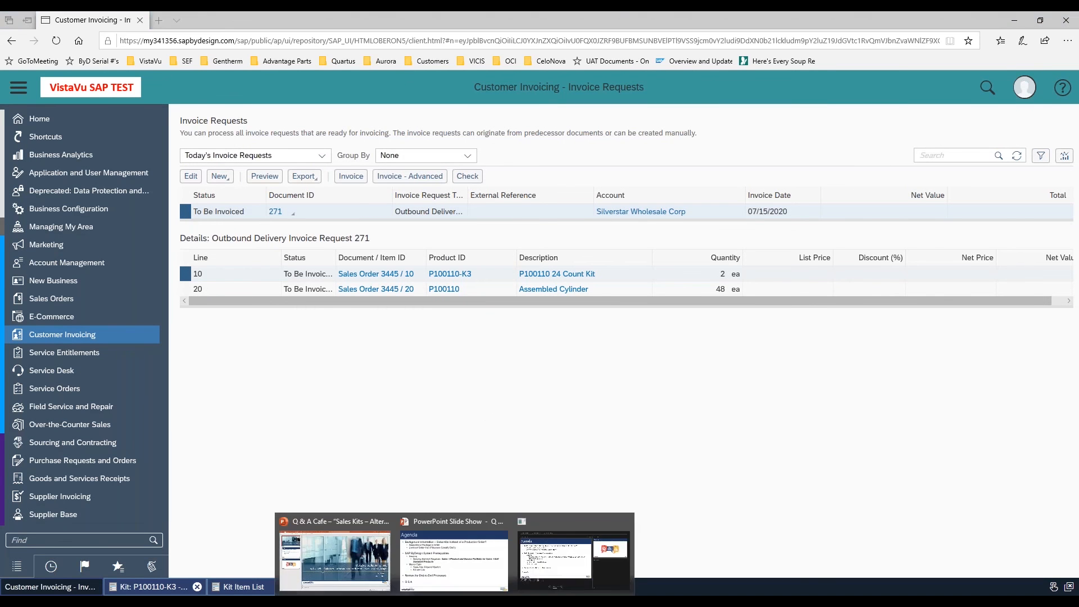
Switch to the PowerPoint slide show with the Agenda slide
left_click(456, 576)
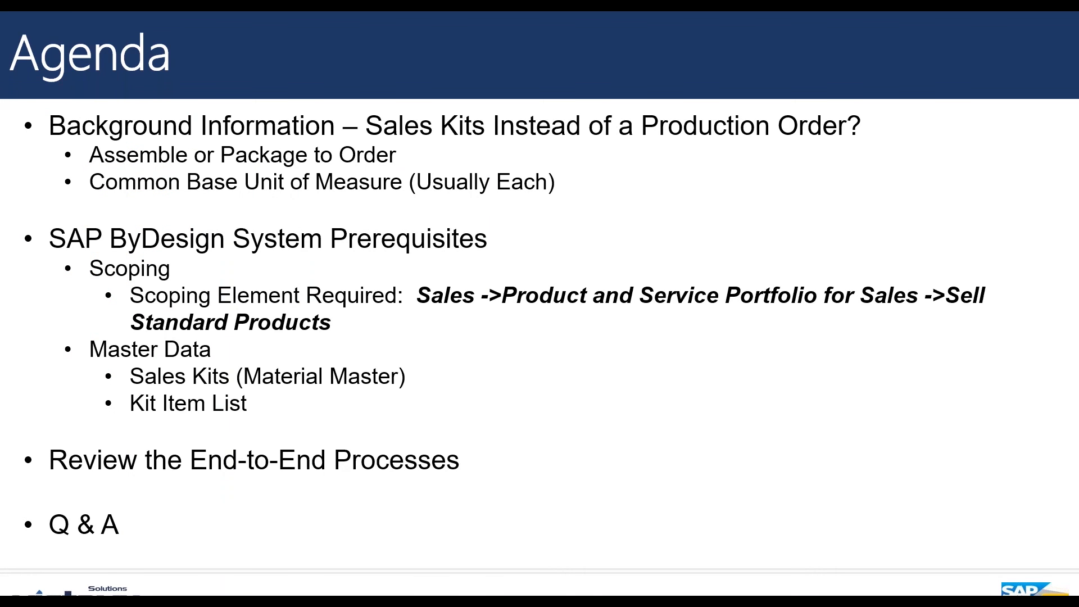